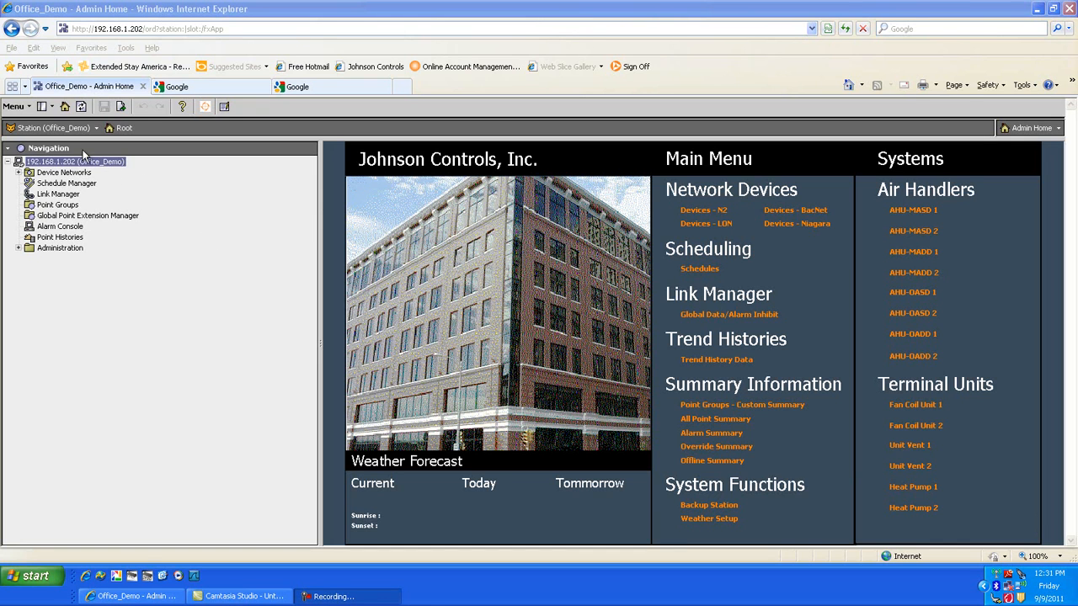
pyautogui.click(45, 107)
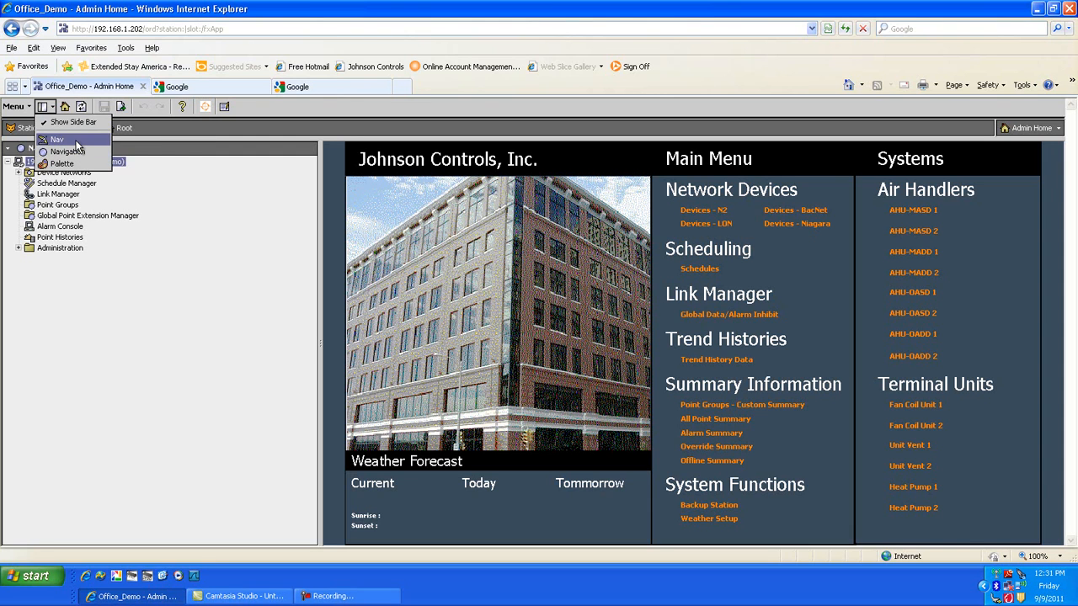
pyautogui.click(181, 148)
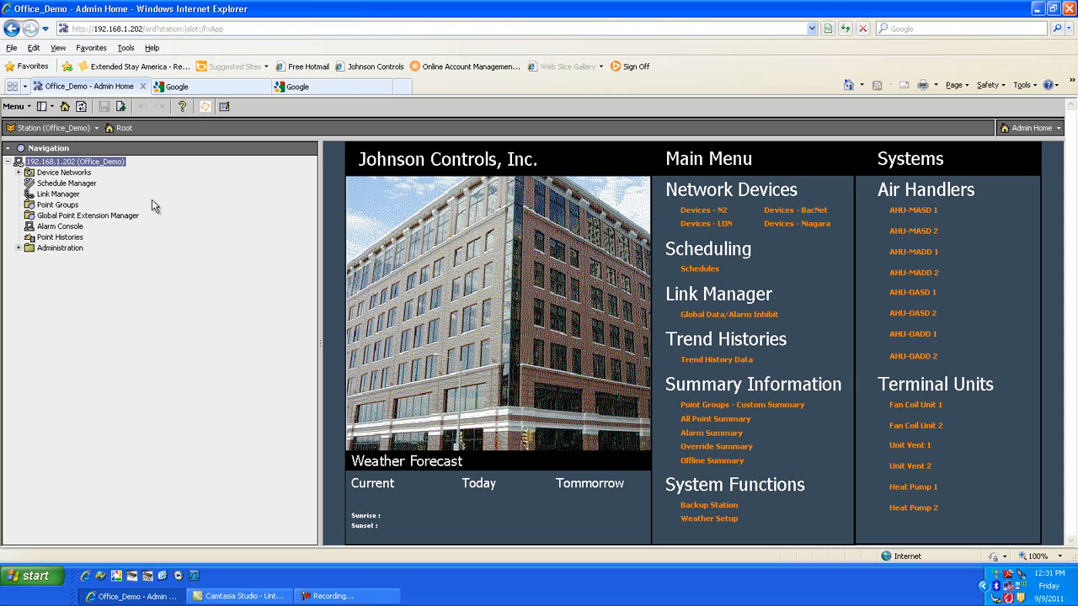
# Open the points of the Home_Zones device in the Bacnet Network and show them in the Point Extension Manager view
pyautogui.click(18, 172)
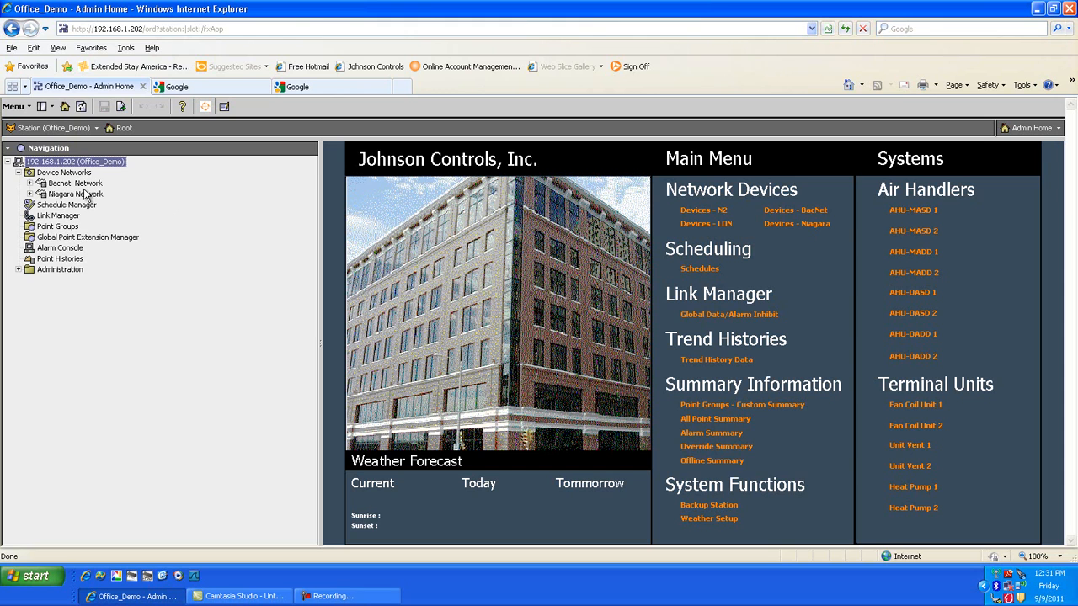
pyautogui.click(31, 184)
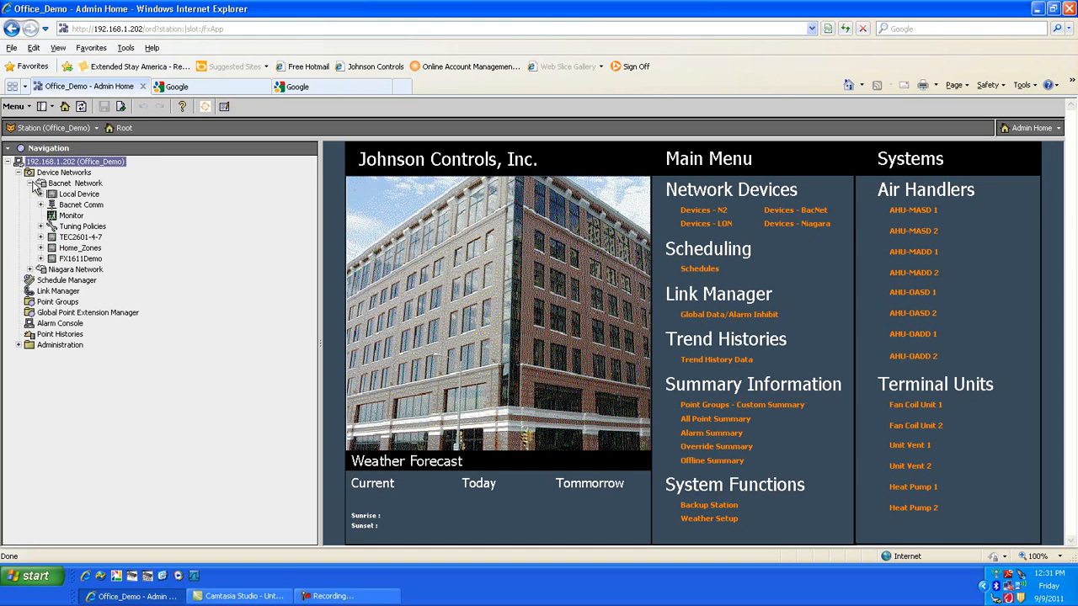
pyautogui.click(81, 248)
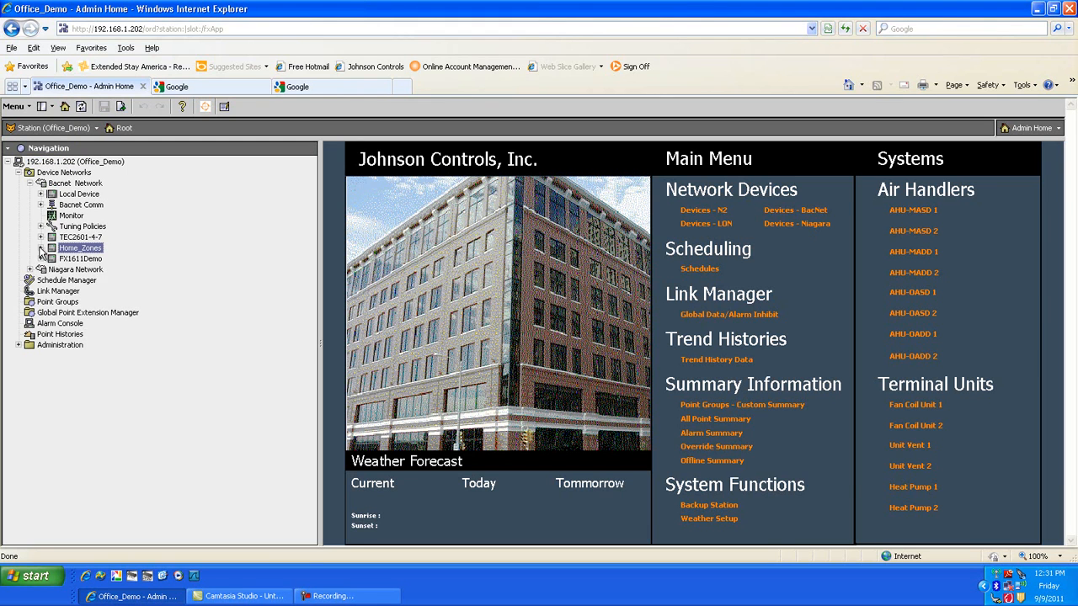
pyautogui.click(41, 249)
pyautogui.doubleClick(78, 259)
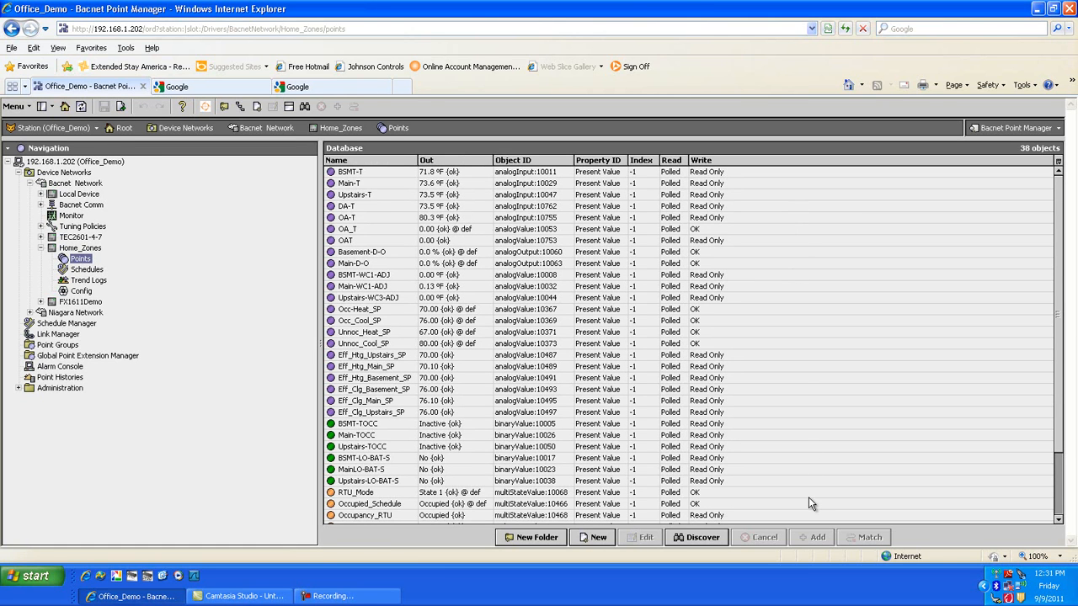
pyautogui.click(1059, 129)
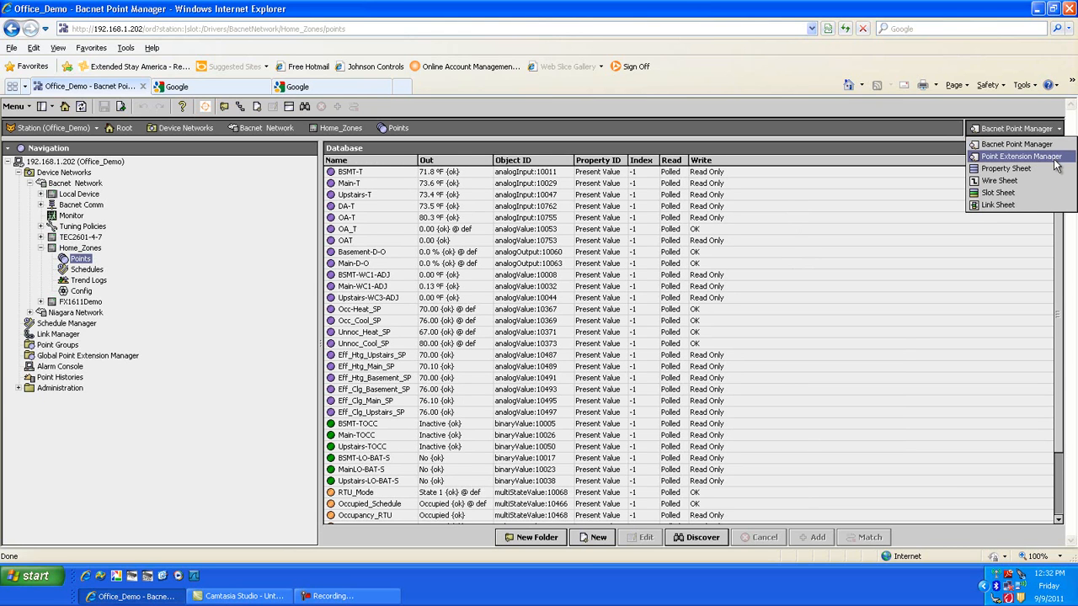
pyautogui.click(1054, 158)
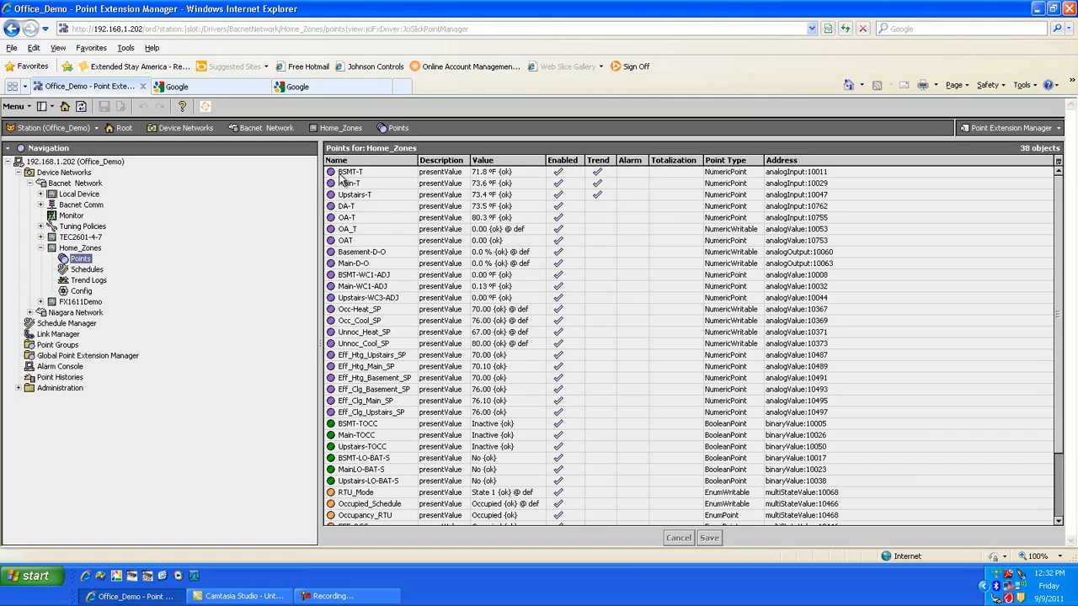
# Add an Out Of Range alarm extension to the BSMT-T point and save it
pyautogui.click(631, 174)
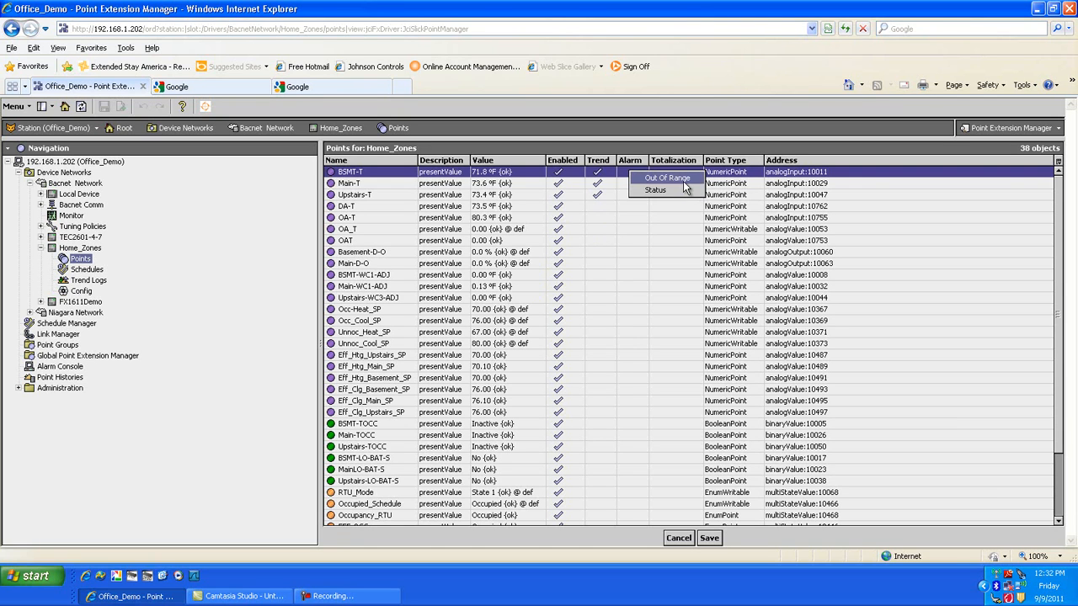
pyautogui.click(685, 180)
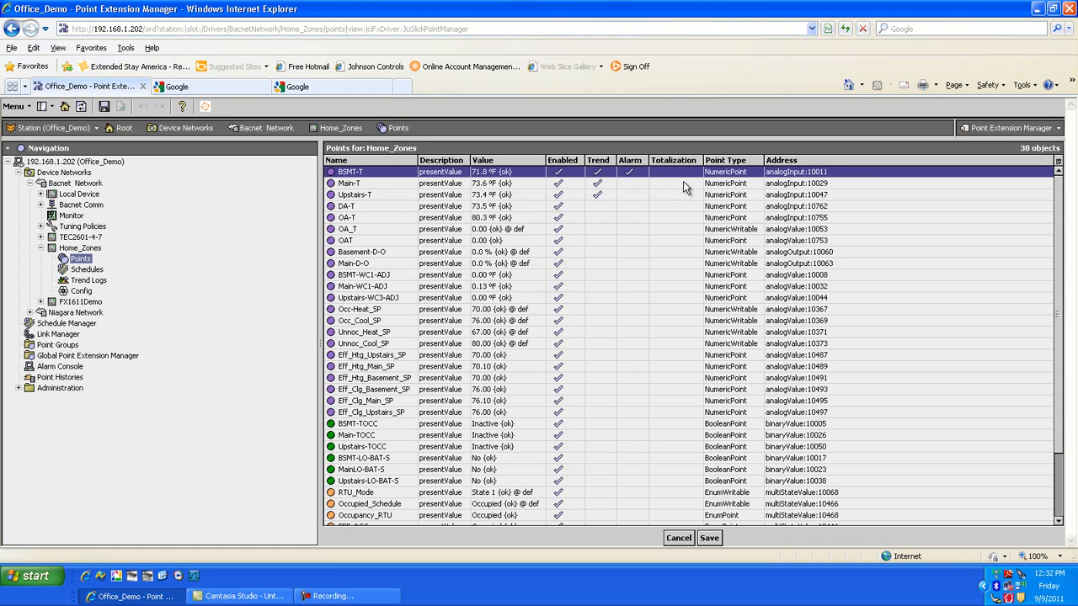
pyautogui.click(711, 540)
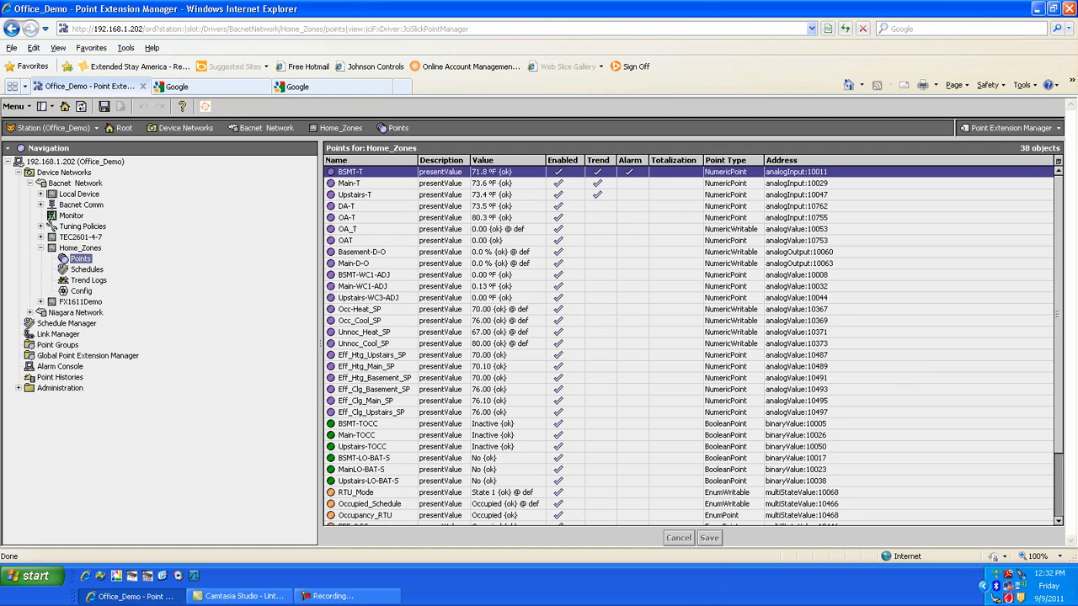
# Switch the Home_Zones points to the Property Sheet view and expand the BSMT-T and Main-T points
pyautogui.click(1058, 128)
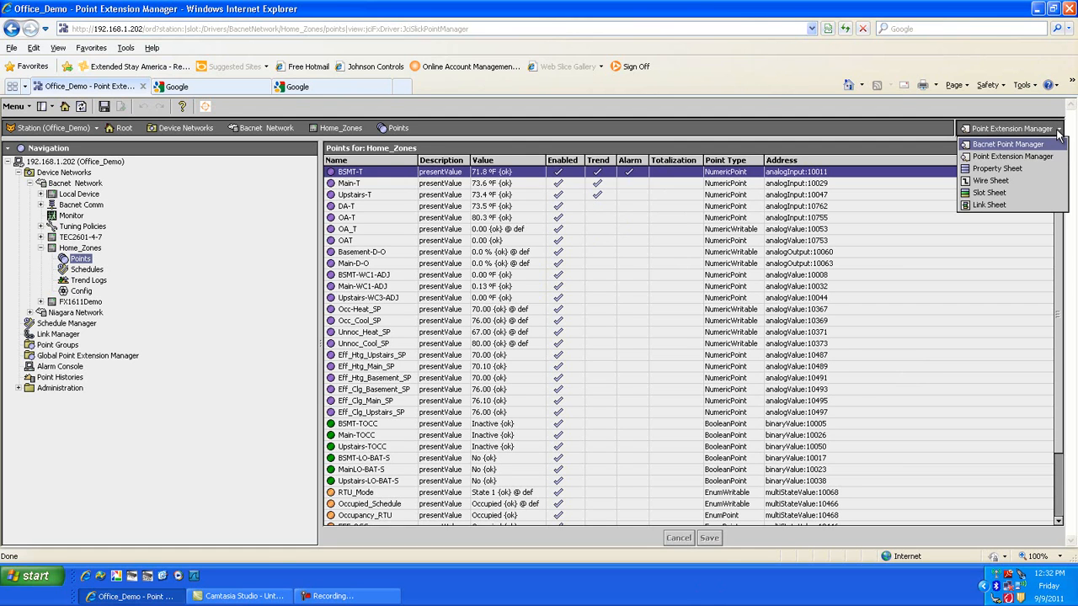
pyautogui.click(1025, 167)
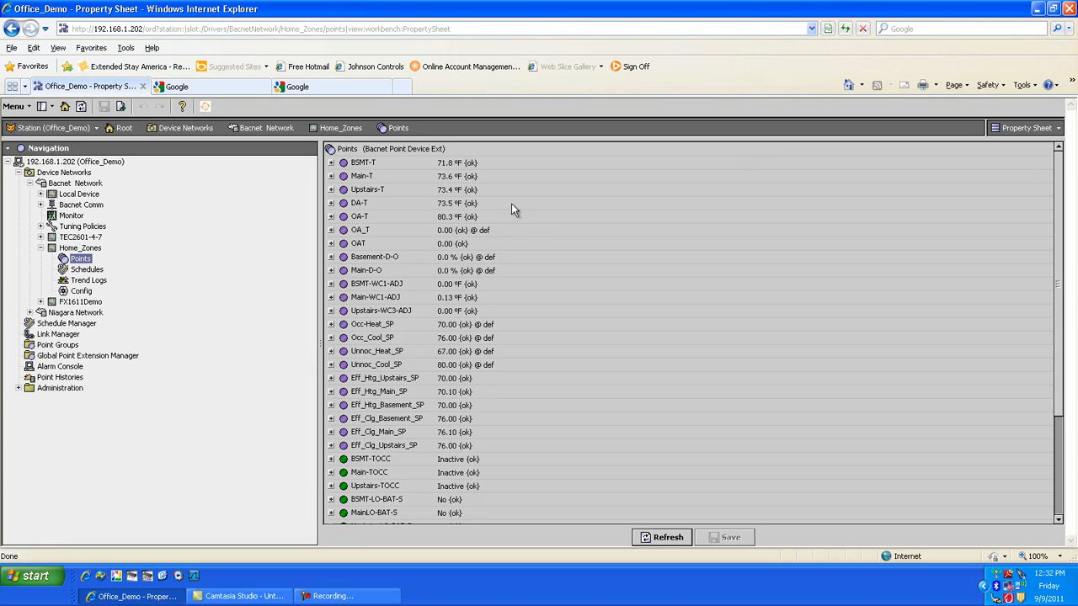
pyautogui.click(331, 163)
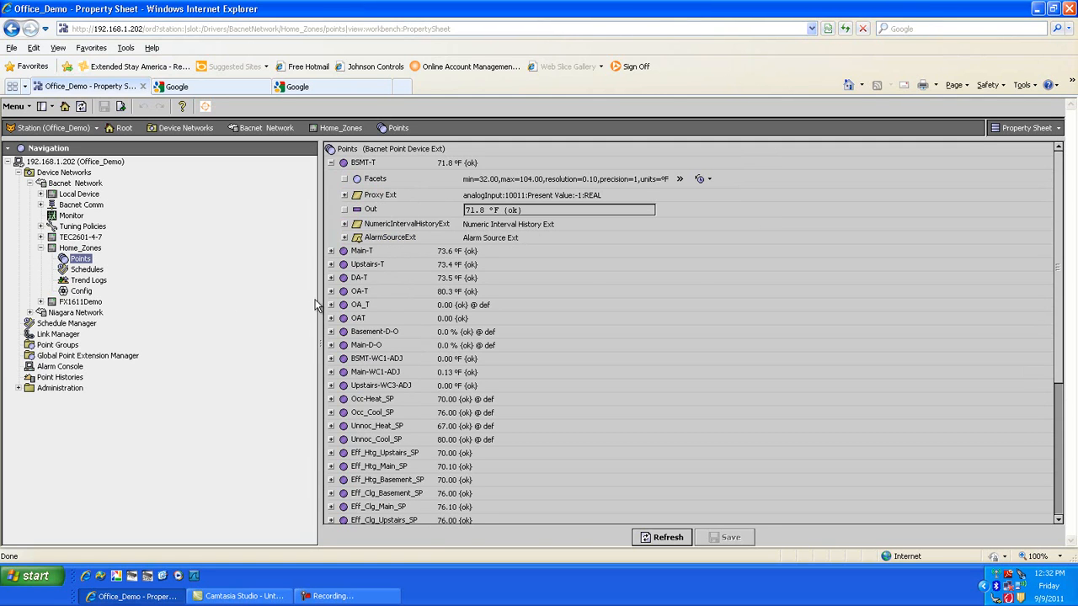
pyautogui.click(331, 251)
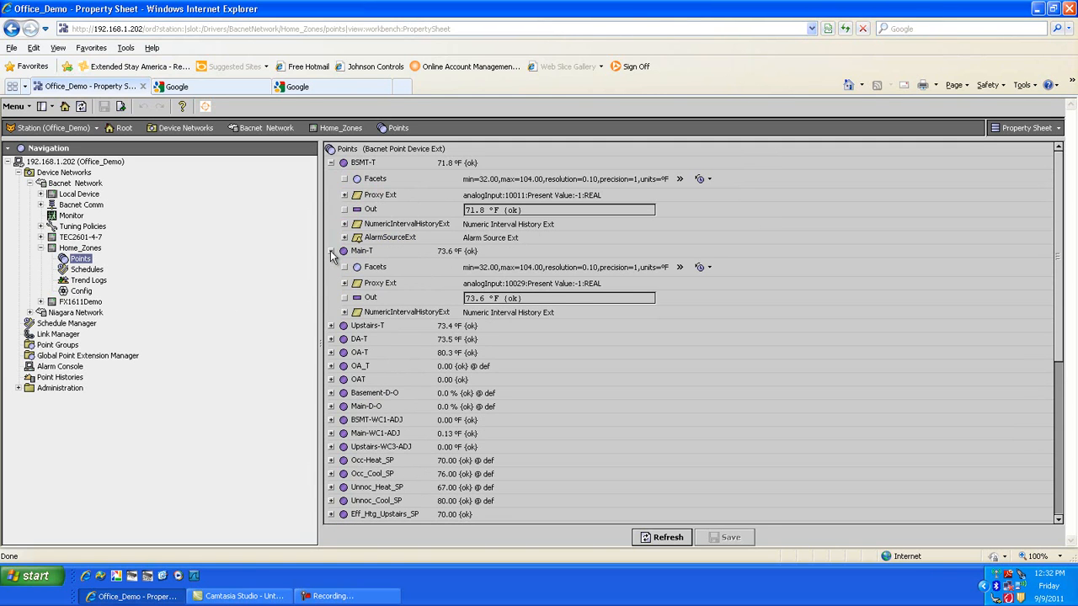
# Show the Palette side bar and open the alarm module's palette in it
pyautogui.click(53, 108)
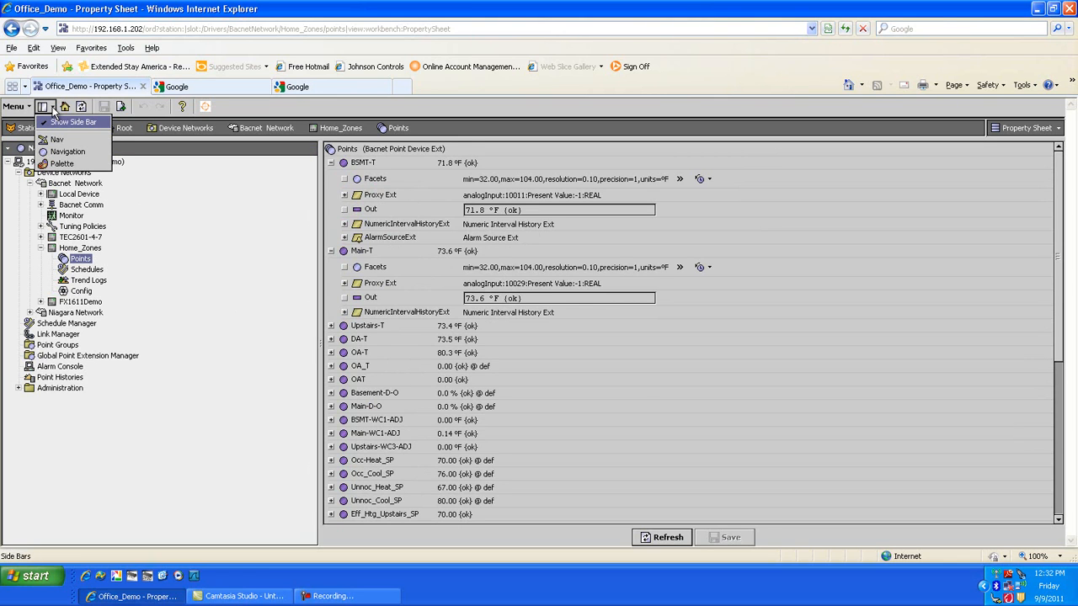
pyautogui.click(69, 164)
pyautogui.click(13, 367)
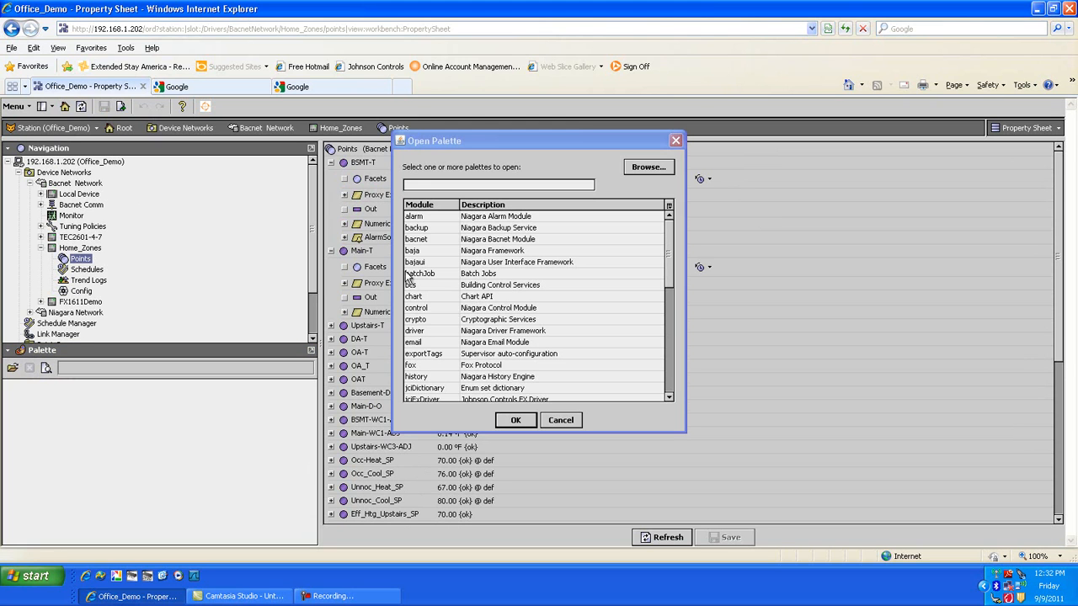
pyautogui.click(489, 217)
pyautogui.click(516, 419)
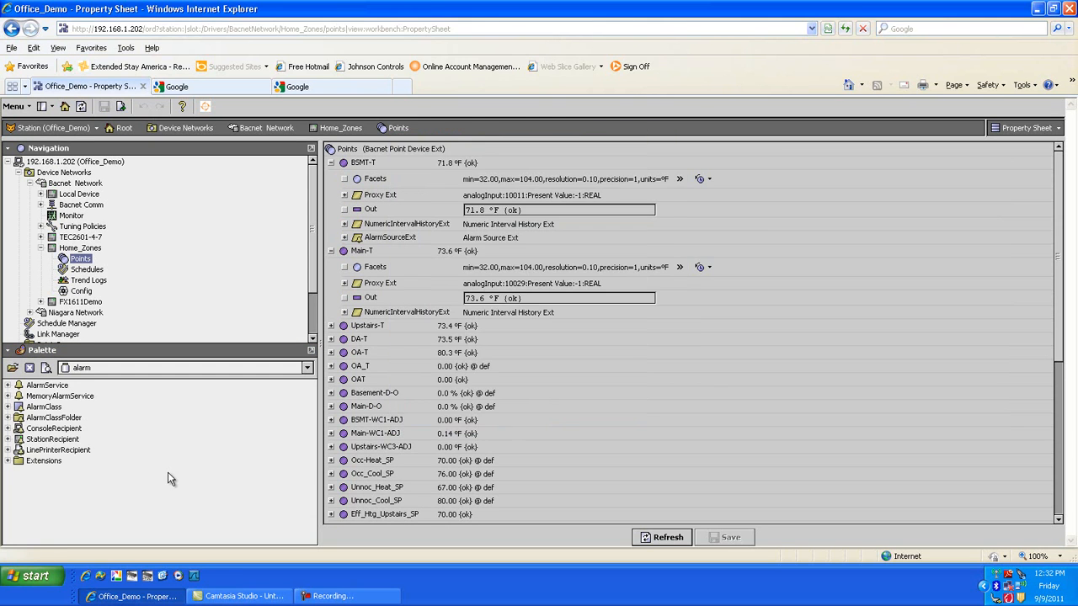
# Add the OutOfRangeAlarmExt from the alarm palette's Extensions folder to the Main-T point, keeping the default name
pyautogui.click(8, 461)
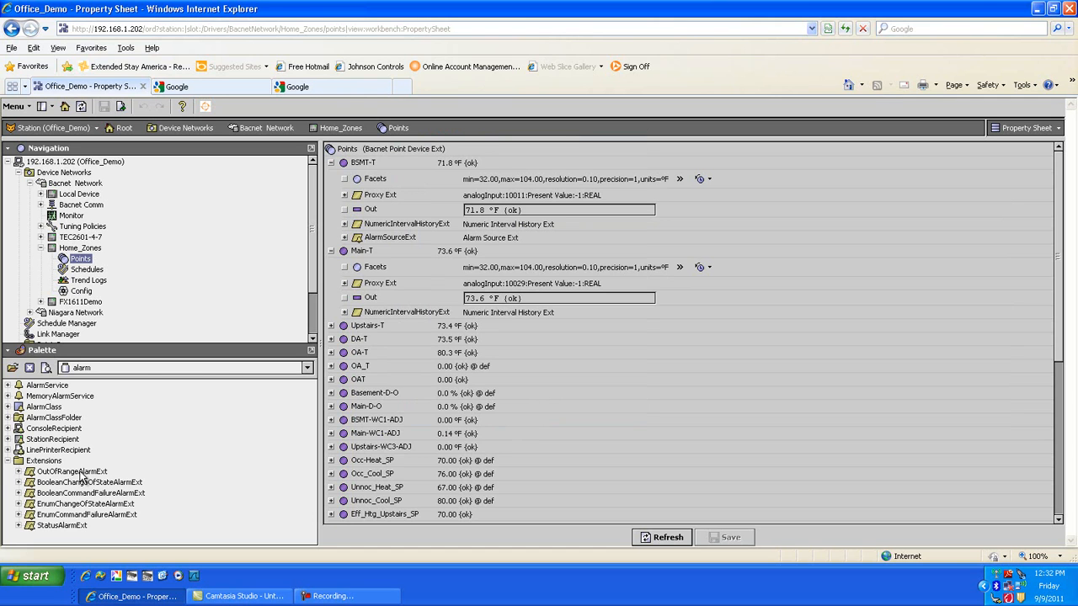
pyautogui.moveTo(83, 478); pyautogui.dragTo(370, 251)
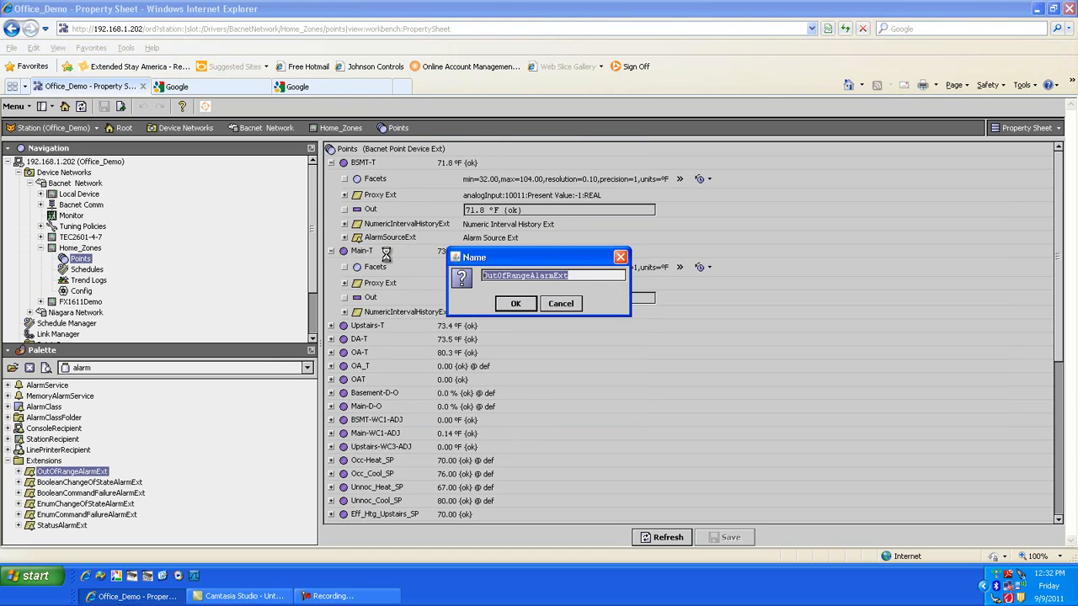
pyautogui.click(515, 303)
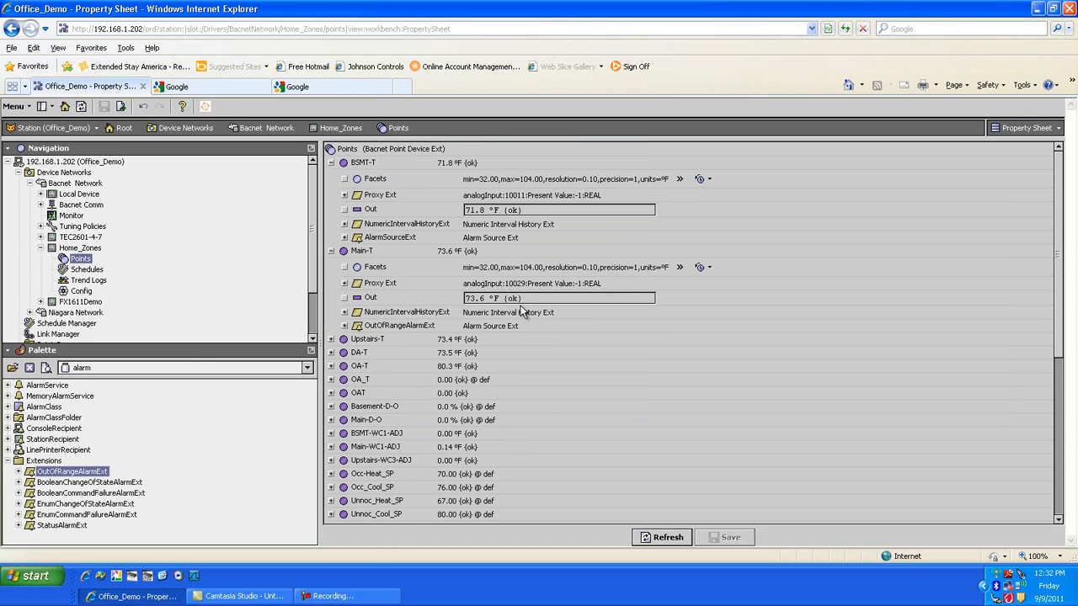
# Expand the AlarmSourceExt of BSMT-T and set its Time Delay to 10 seconds
pyautogui.click(344, 238)
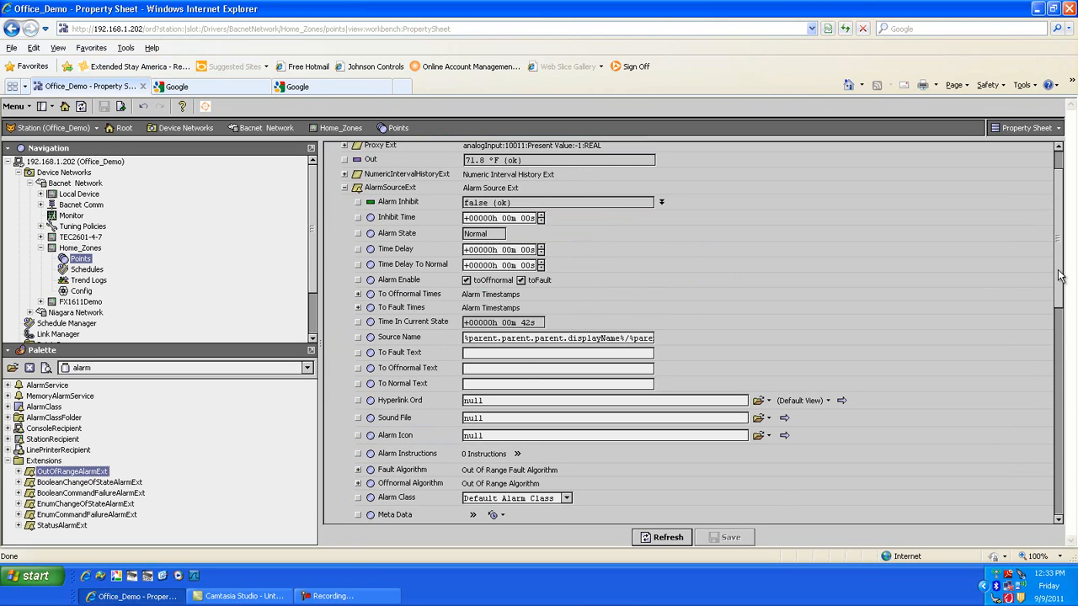
pyautogui.moveTo(1058, 271); pyautogui.dragTo(1054, 236)
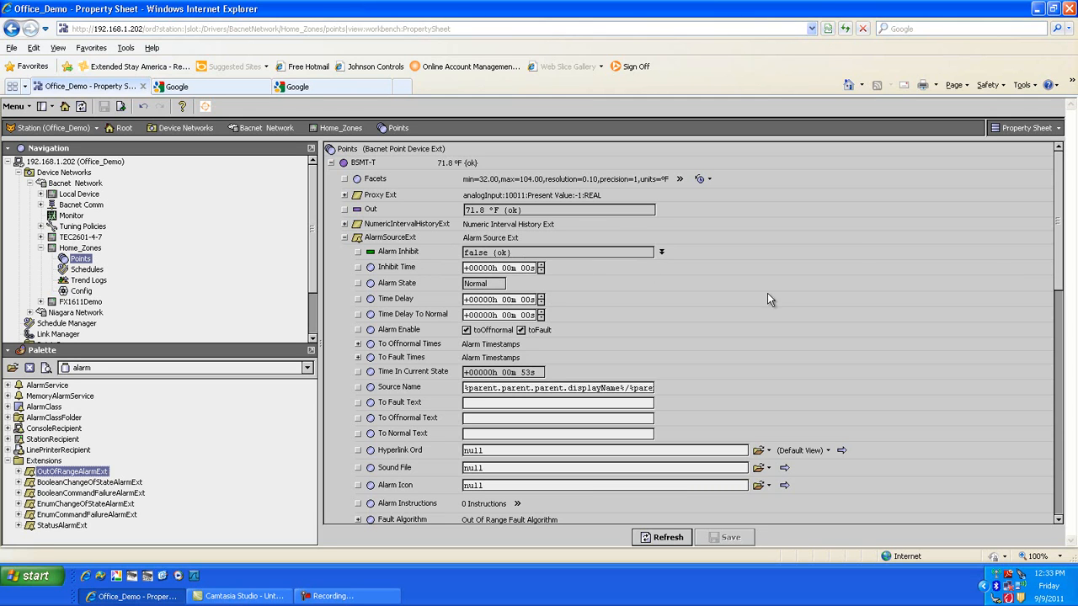
pyautogui.moveTo(1059, 248); pyautogui.dragTo(1060, 264)
pyautogui.click(540, 253)
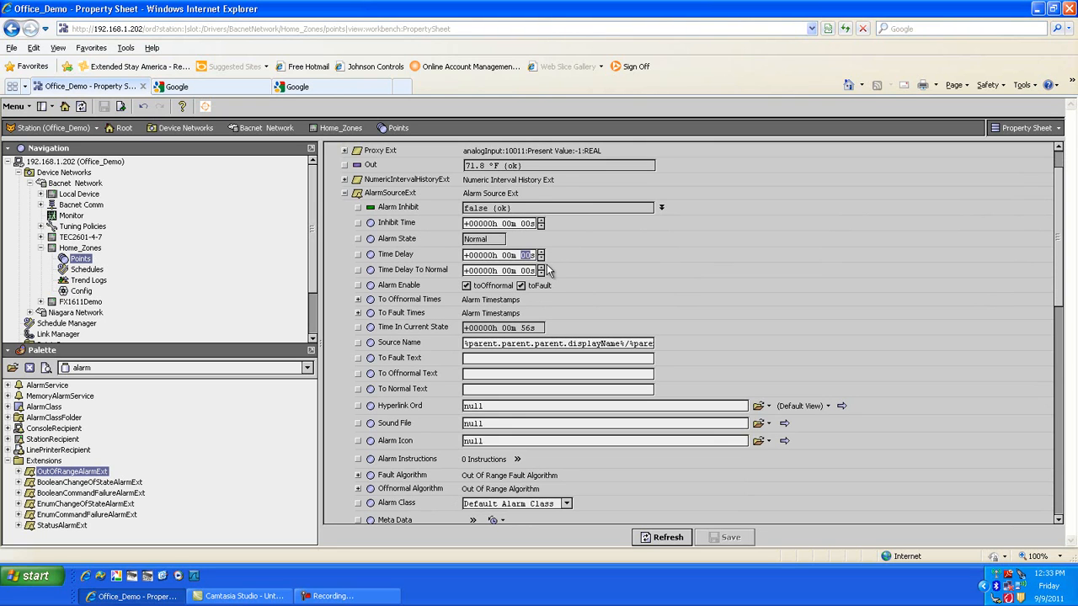
pyautogui.write('0')
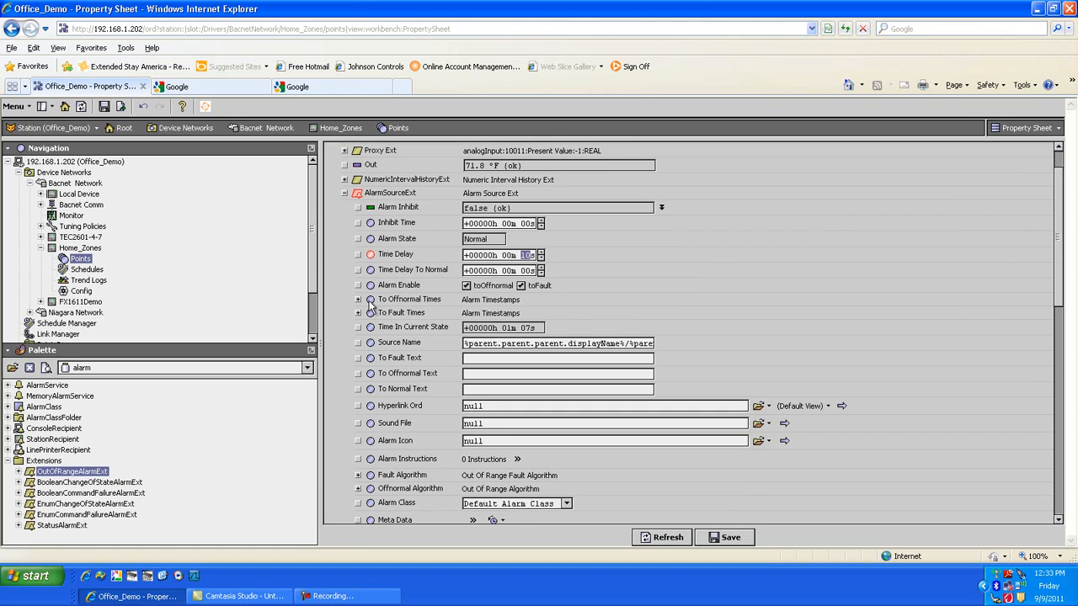
# Examine the Source Name format and the alarm text, hyperlink, sound, icon and algorithm properties of BSMT-T's AlarmSourceExt
pyautogui.moveTo(466, 344); pyautogui.dragTo(787, 379)
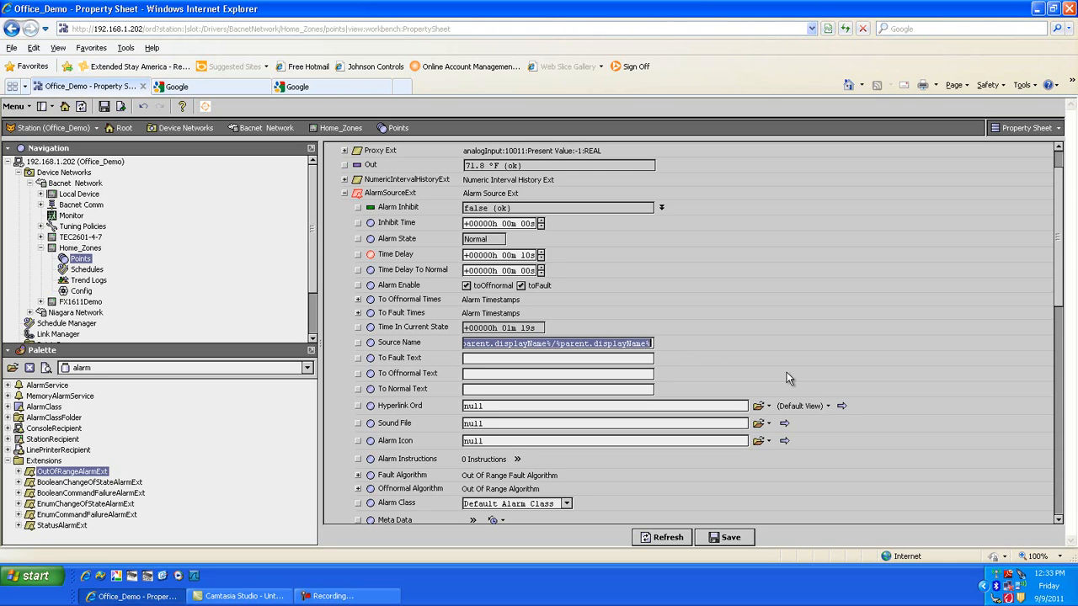
pyautogui.click(94, 249)
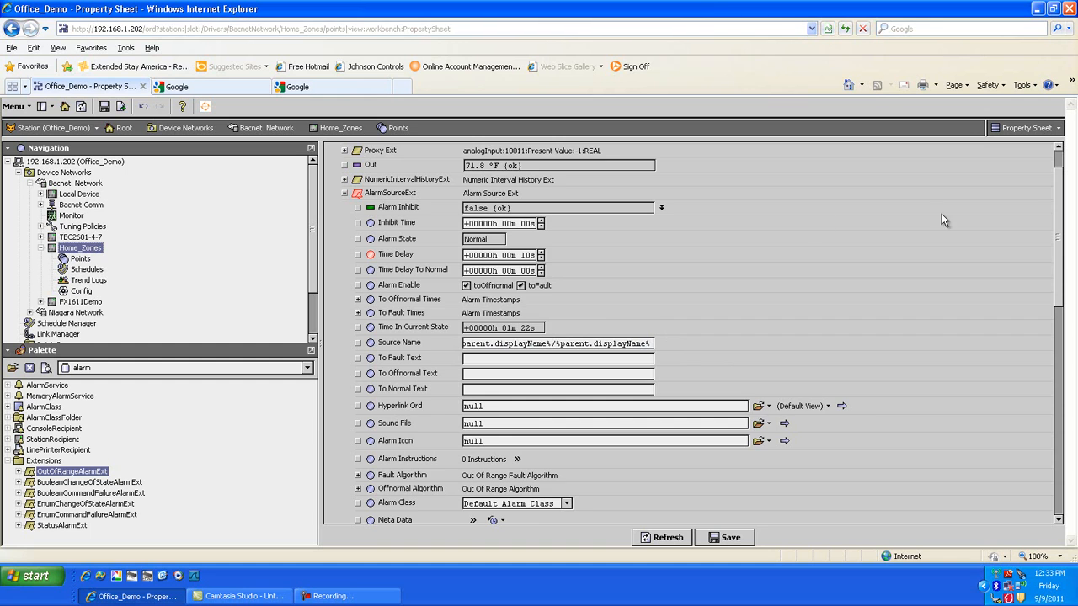
pyautogui.moveTo(1059, 261); pyautogui.dragTo(1059, 242)
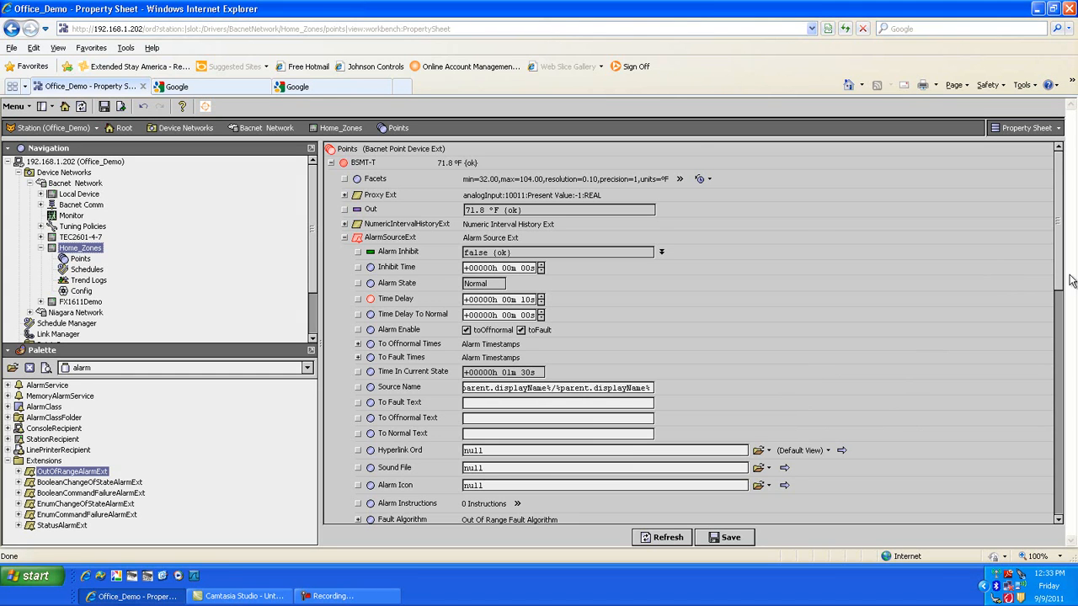
pyautogui.moveTo(1059, 282); pyautogui.dragTo(1061, 312)
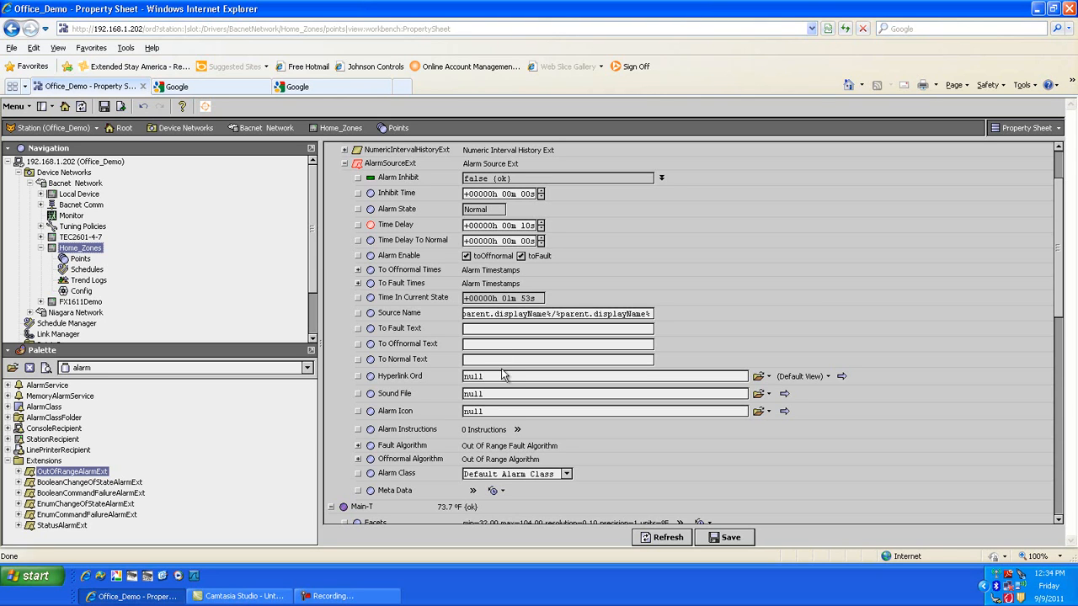
pyautogui.scroll(-1, 1059, 296)
pyautogui.moveTo(1059, 297); pyautogui.dragTo(1059, 305)
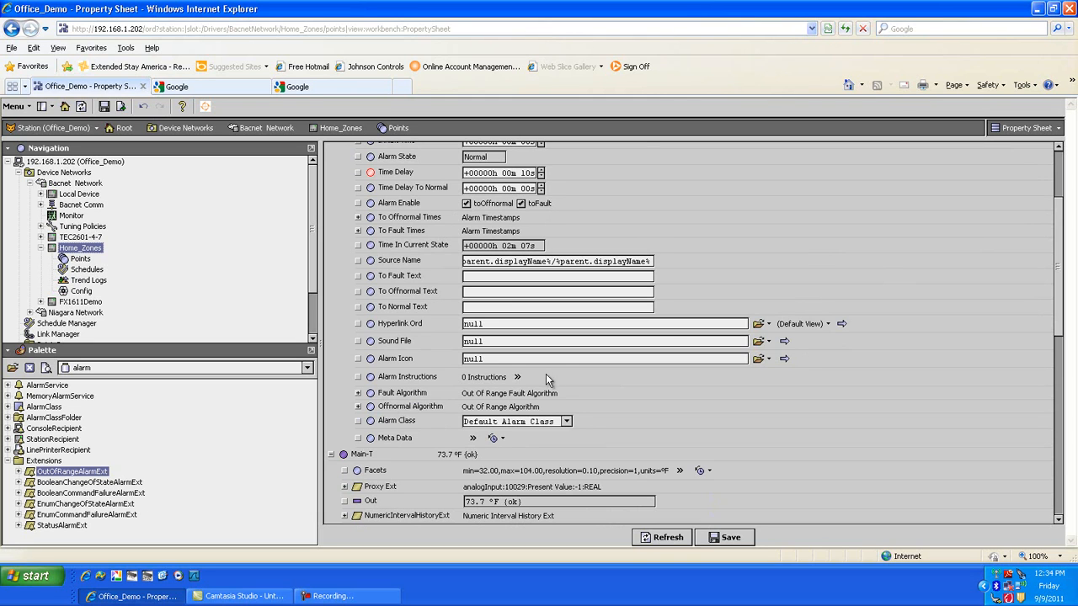
# In BSMT-T's Fault Algorithm, set the High Limit to 70.0 °F, turn on High Limit Enable and save the changes
pyautogui.click(357, 392)
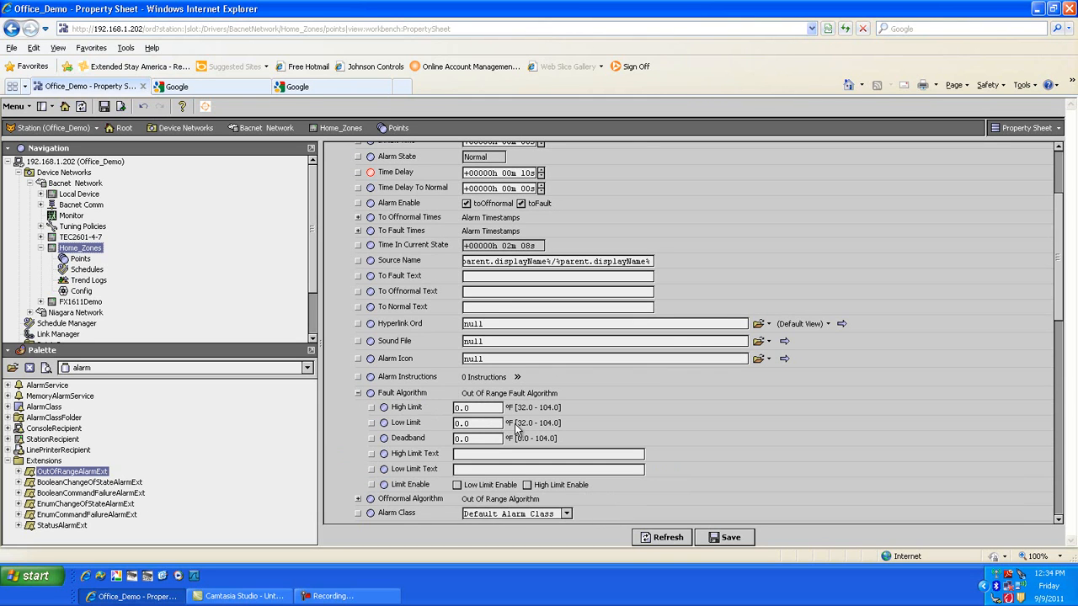
pyautogui.scroll(3, 1067, 303)
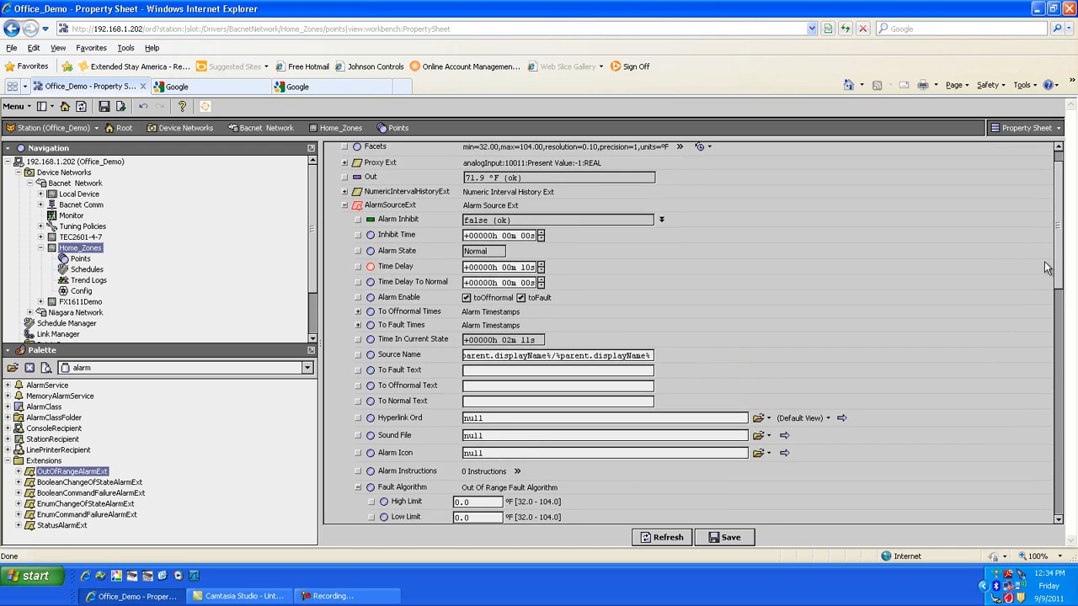
pyautogui.scroll(-6, 1044, 278)
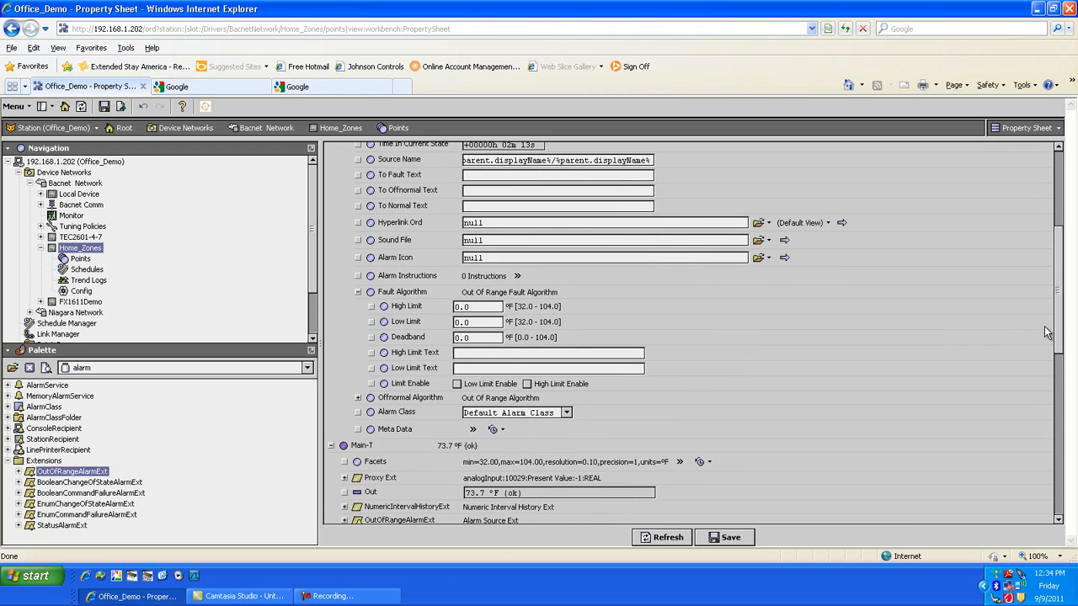
pyautogui.click(455, 307)
pyautogui.doubleClick(456, 307)
pyautogui.write('7')
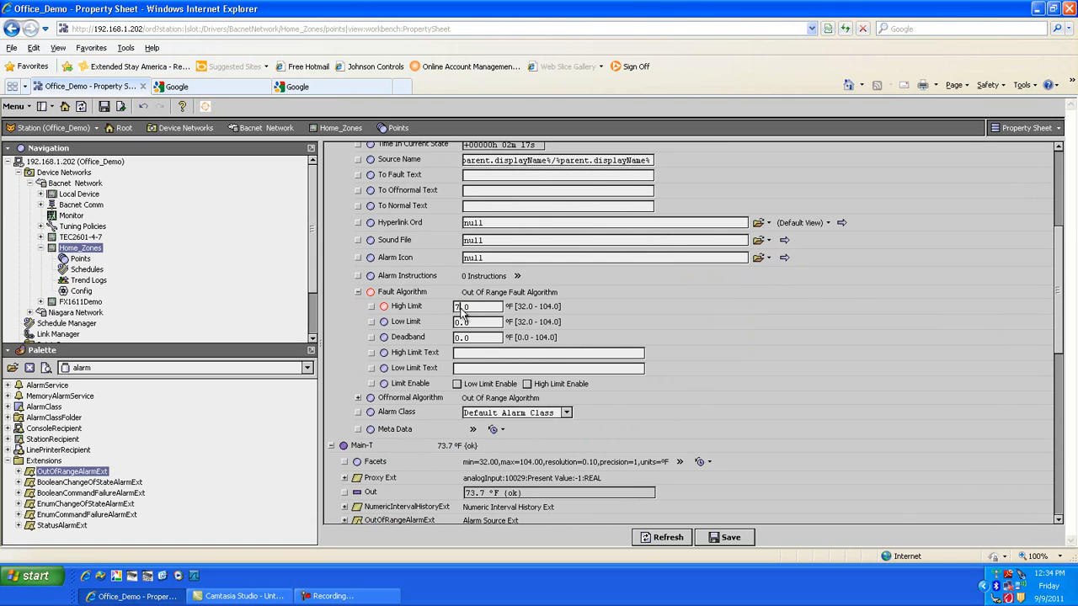
pyautogui.click(528, 385)
pyautogui.click(728, 539)
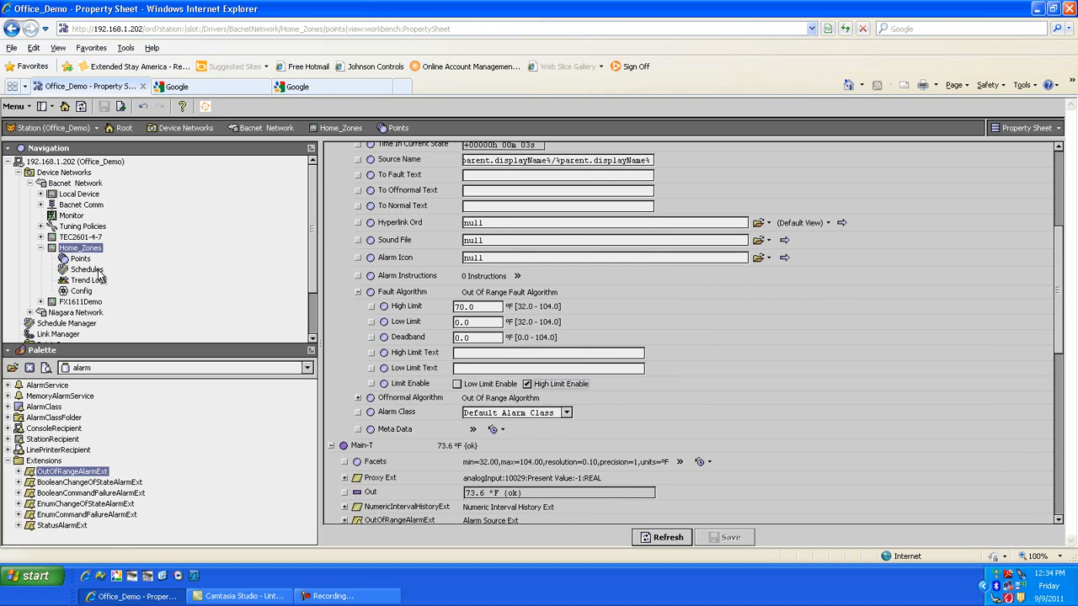
# Check BSMT-T's status in the Home_Zones points list and set its Fault Algorithm High Limit to 100.0 °F with Low Limit Enable on
pyautogui.doubleClick(81, 261)
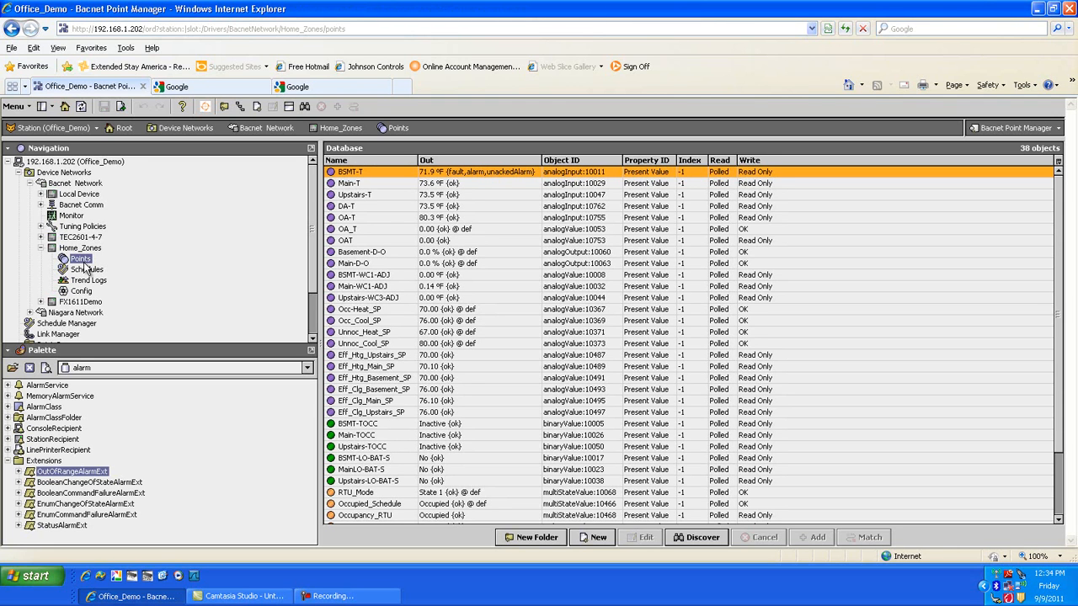
pyautogui.click(11, 30)
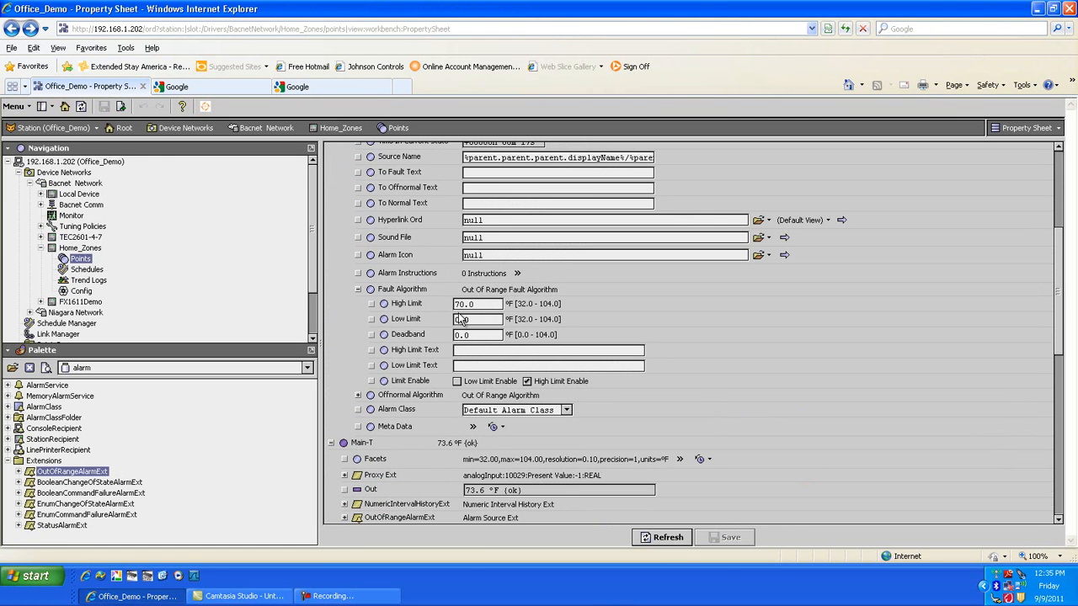
pyautogui.moveTo(460, 303); pyautogui.dragTo(453, 303)
pyautogui.write('10')
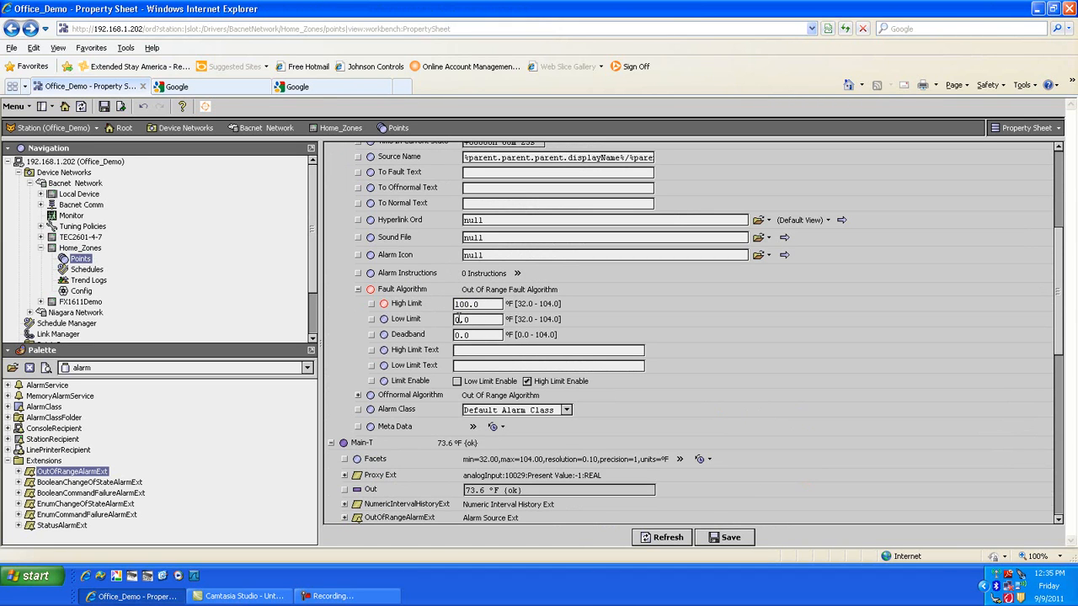
pyautogui.click(458, 381)
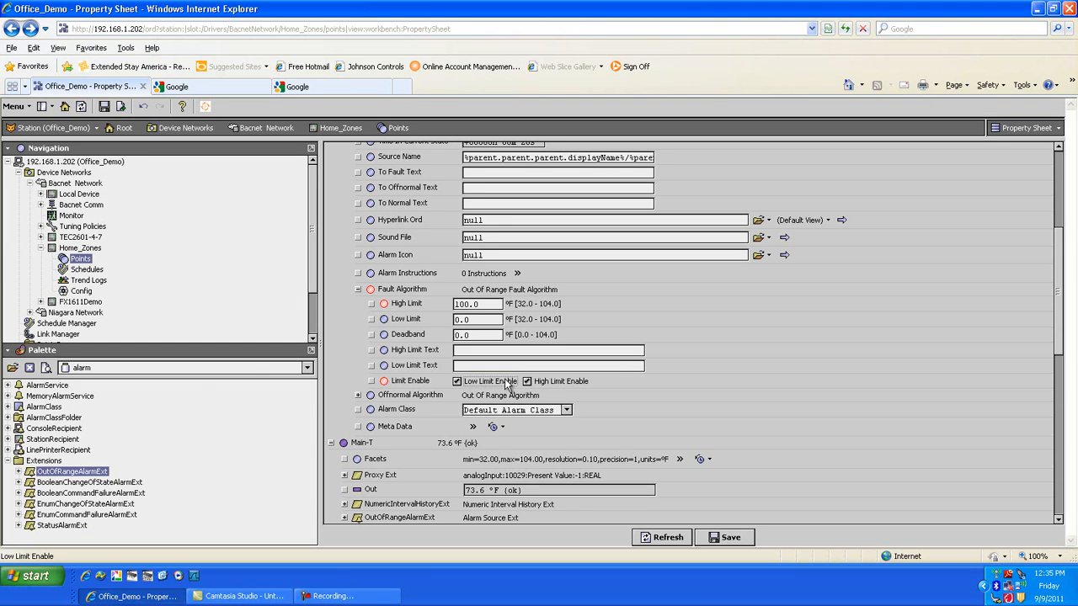
# Enter "BSMT Temp in Fault" as both the High Limit Text and Low Limit Text of BSMT-T's Fault Algorithm
pyautogui.click(485, 352)
pyautogui.write('BSHT Temp in Fault')
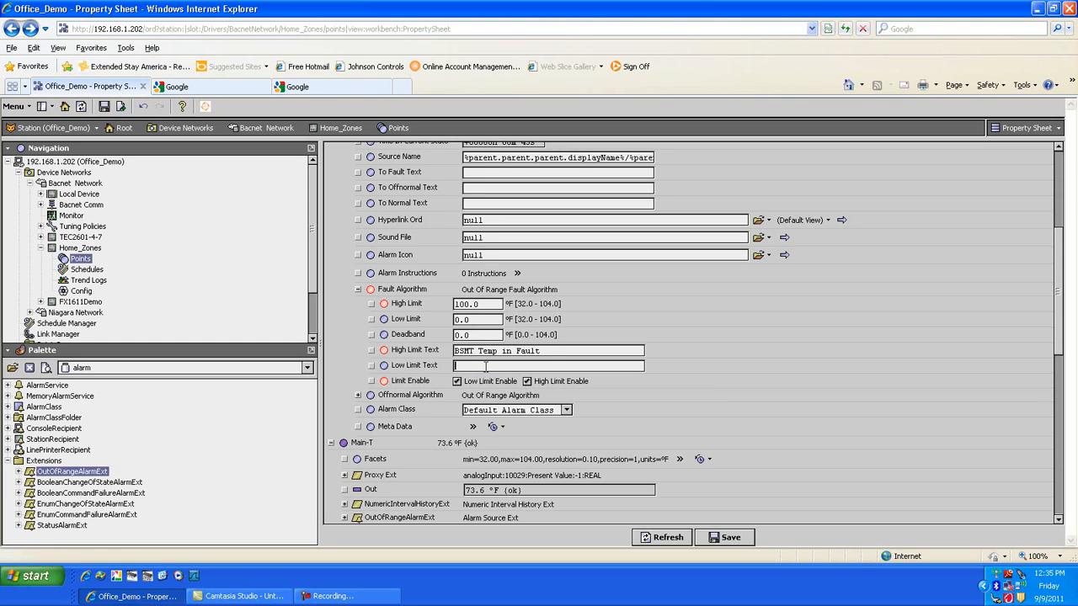
pyautogui.write('BSMT Temp in Fault')
# In BSMT-T's Offnormal Algorithm, set the High Limit to 70.0 °F, turn on High Limit Enable and save the changes
pyautogui.moveTo(1062, 326); pyautogui.dragTo(1062, 345)
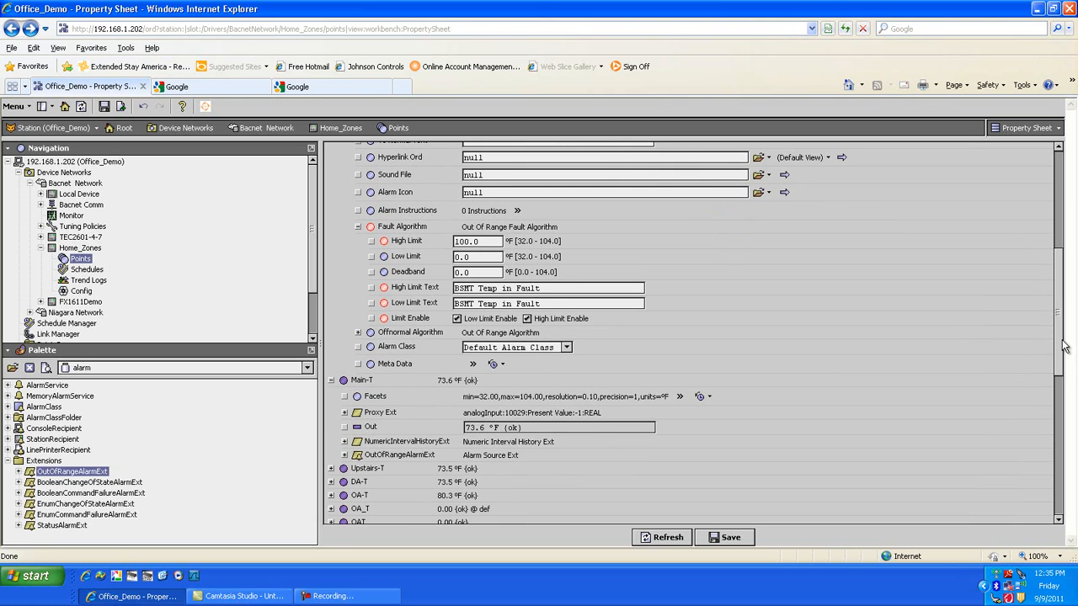
pyautogui.click(358, 333)
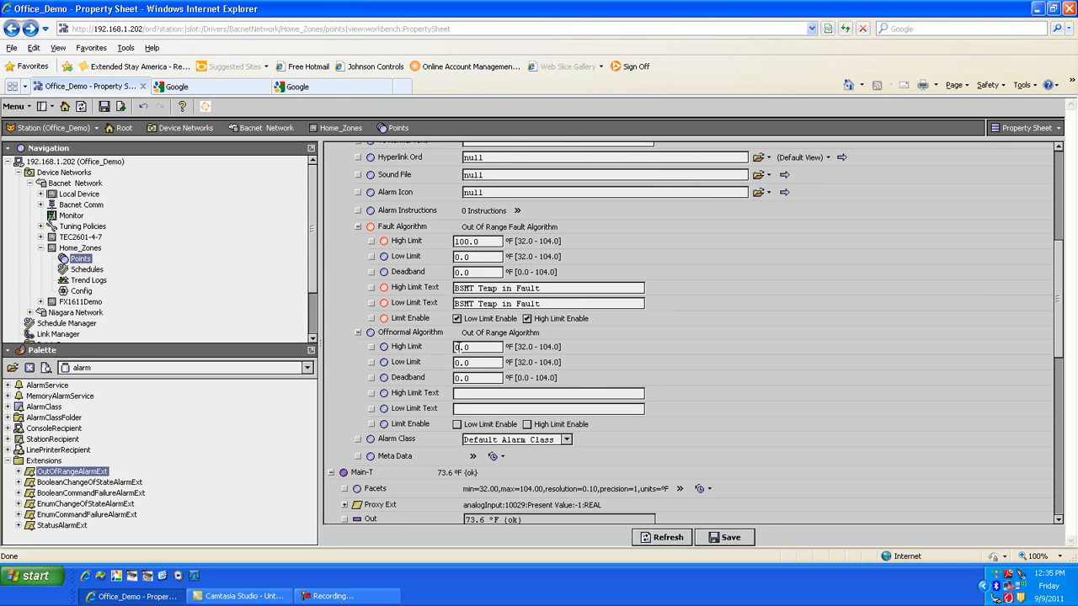
pyautogui.moveTo(459, 347); pyautogui.dragTo(452, 355)
pyautogui.write('70')
pyautogui.click(527, 425)
pyautogui.click(725, 540)
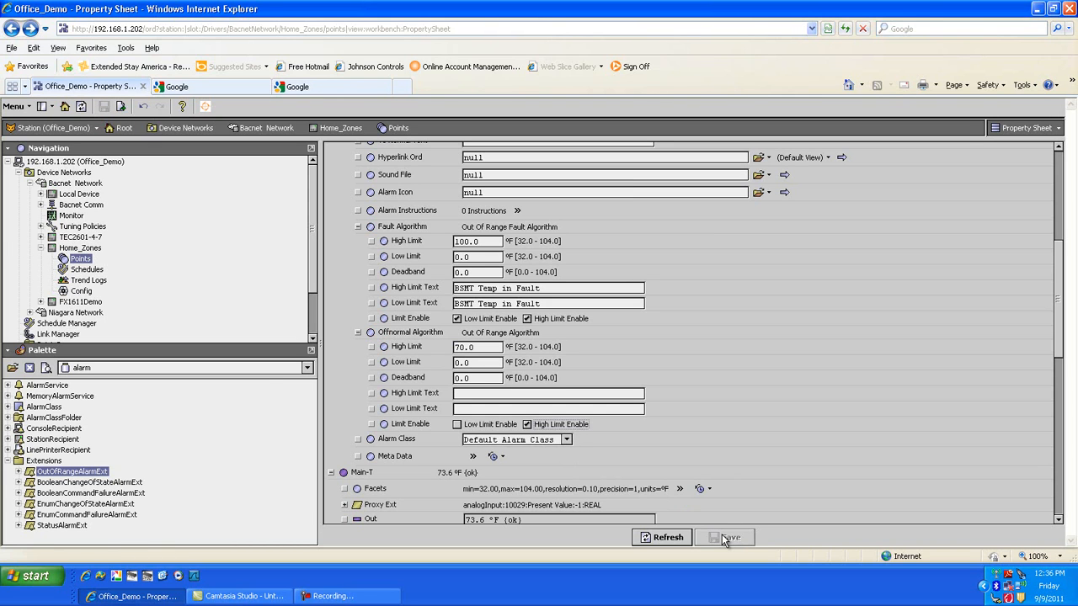
# Check BSMT-T's alarm status in the points list and set its Offnormal Algorithm limits to 85.0 °F high and 55.0 °F low
pyautogui.click(75, 261)
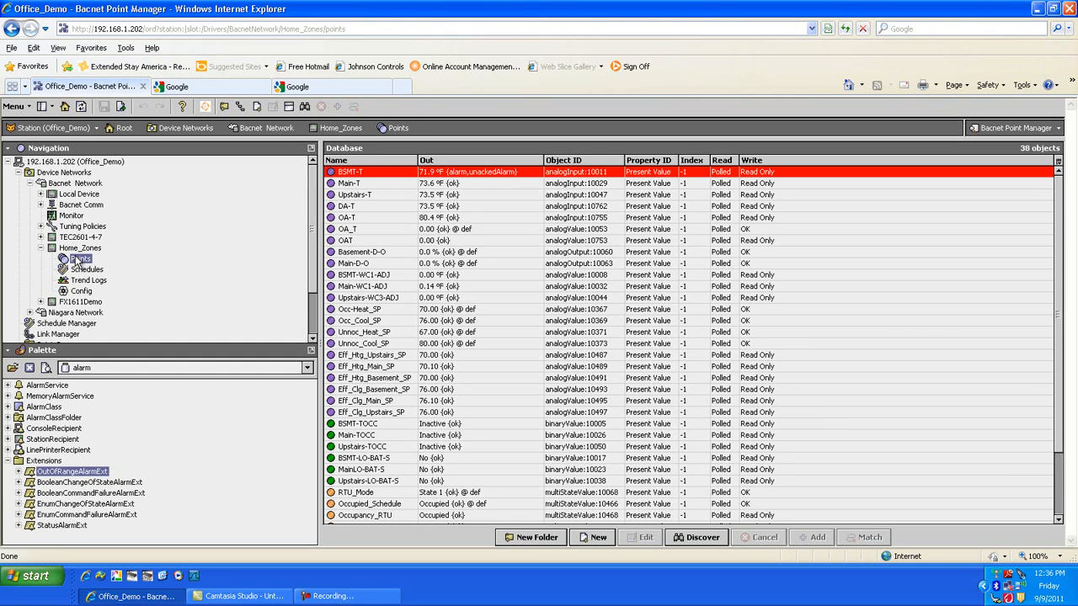
pyautogui.click(11, 28)
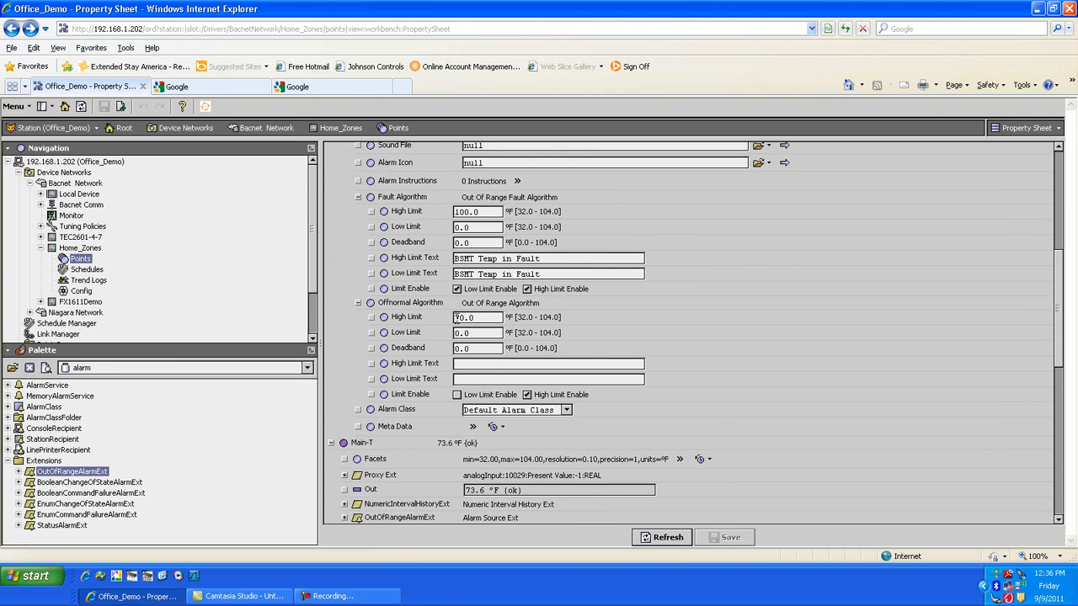
pyautogui.moveTo(456, 317); pyautogui.dragTo(465, 318)
pyautogui.write('85')
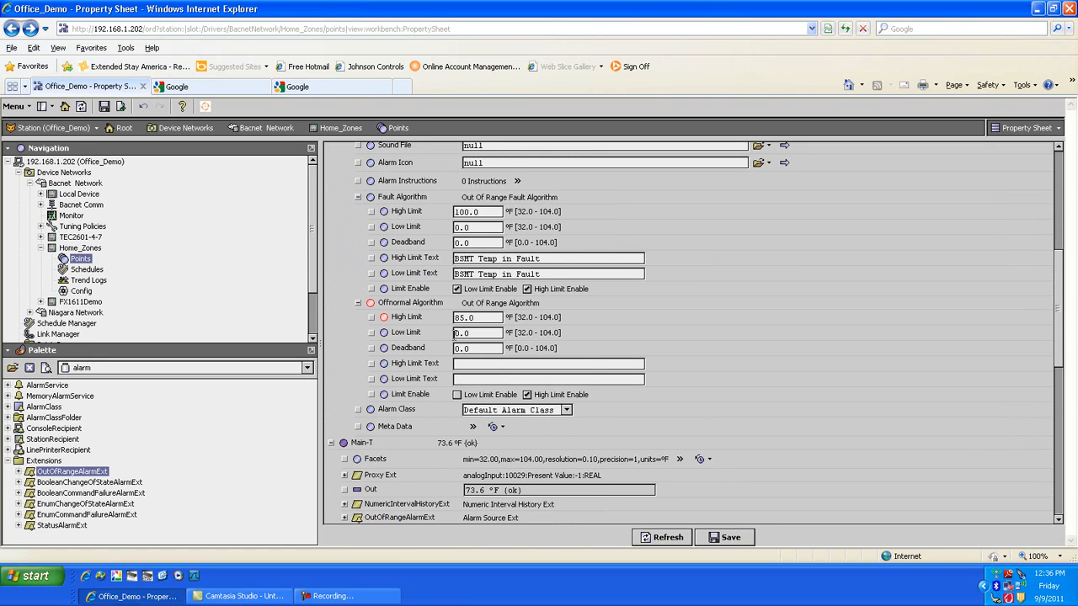
pyautogui.moveTo(455, 332); pyautogui.dragTo(461, 333)
pyautogui.write('55')
# Set the Offnormal Algorithm's High Limit Text to "BSMT Temp in High Alarm" and Low Limit Text to "BSMT Temp in Low Alarm", and save
pyautogui.click(462, 362)
pyautogui.write('BSMT Temp in Hi')
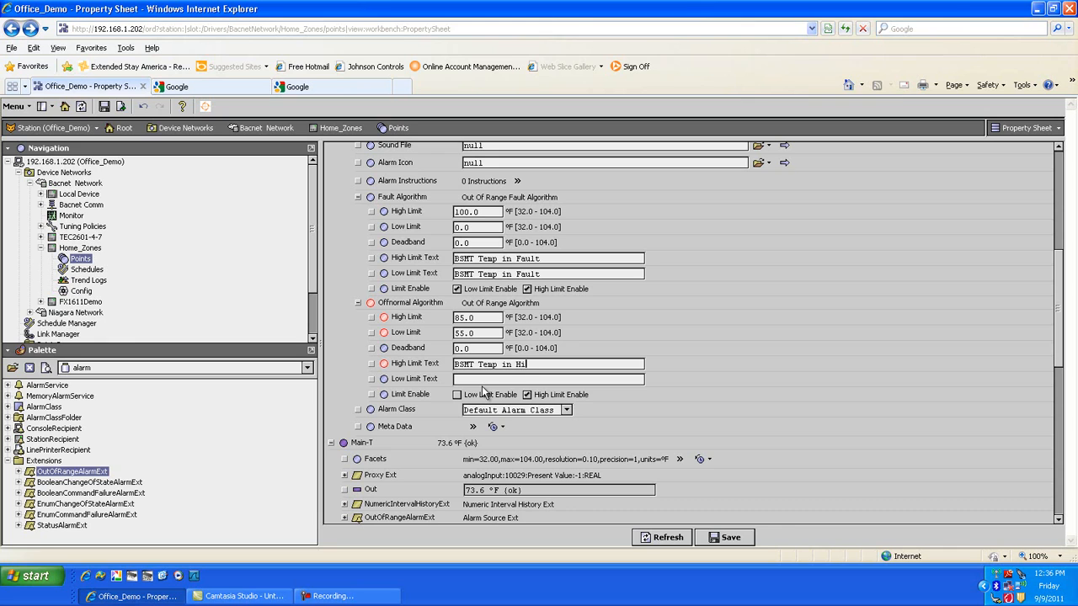
pyautogui.write('gh Alarm')
pyautogui.click(475, 379)
pyautogui.write('A')
pyautogui.press('BackSpace')
pyautogui.write('BSM')
pyautogui.press('BackSpace')
pyautogui.write('MT Temp In Low Alarm')
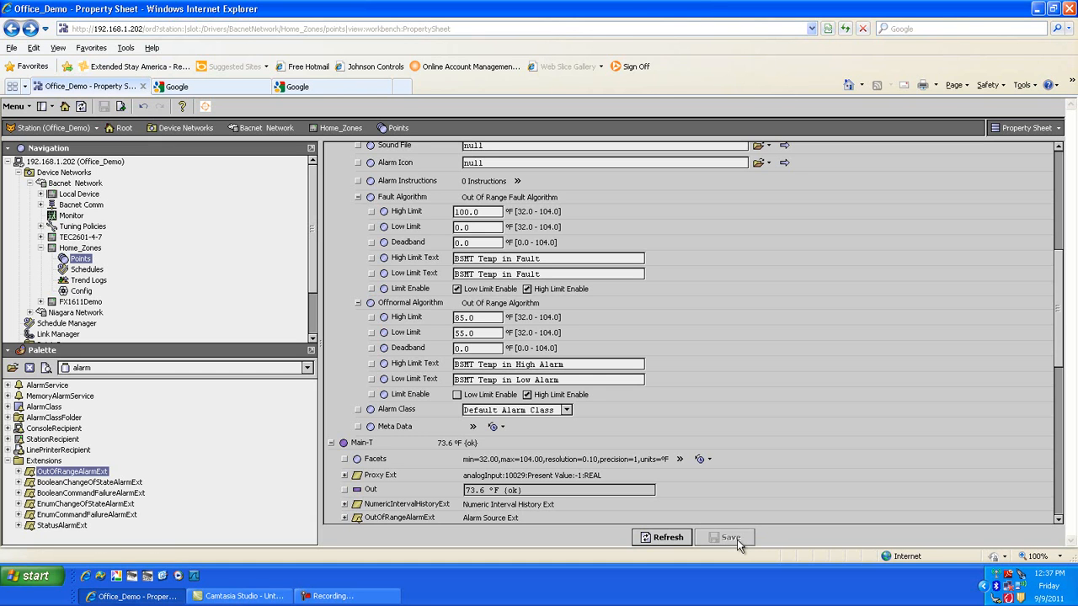
# Collapse BSMT-T's AlarmSourceExt and the Main-T and BSMT-T points in the property sheet
pyautogui.moveTo(1059, 319); pyautogui.dragTo(1053, 190)
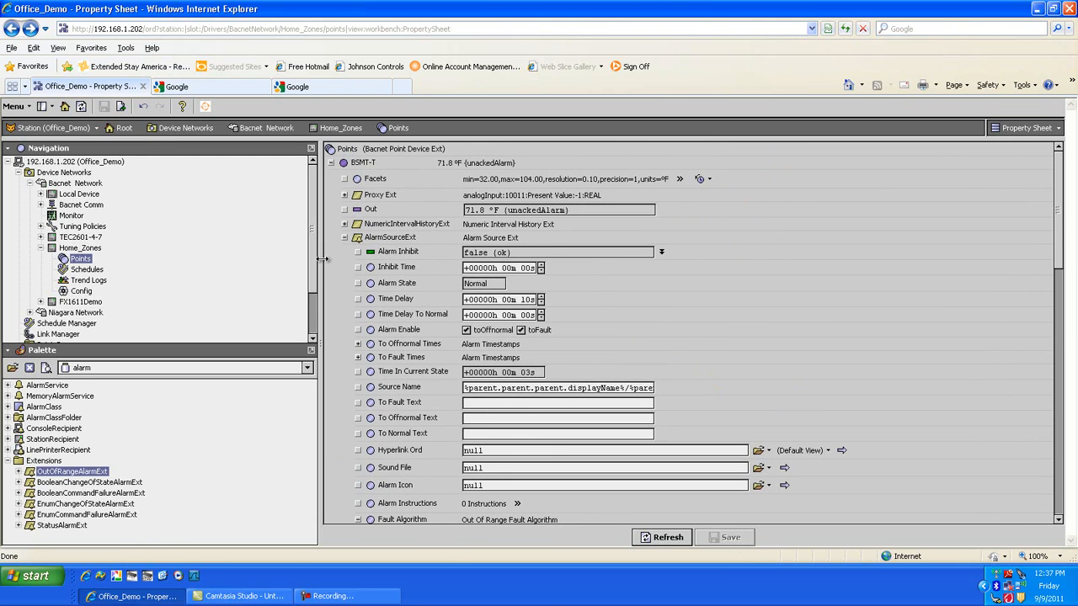
pyautogui.click(344, 237)
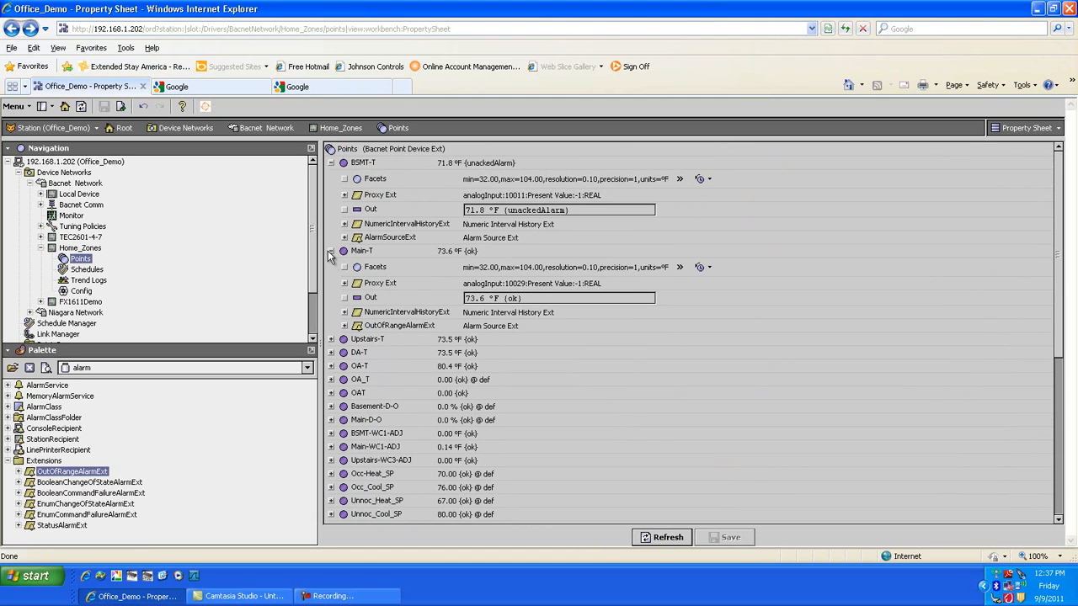
pyautogui.click(332, 251)
pyautogui.click(331, 163)
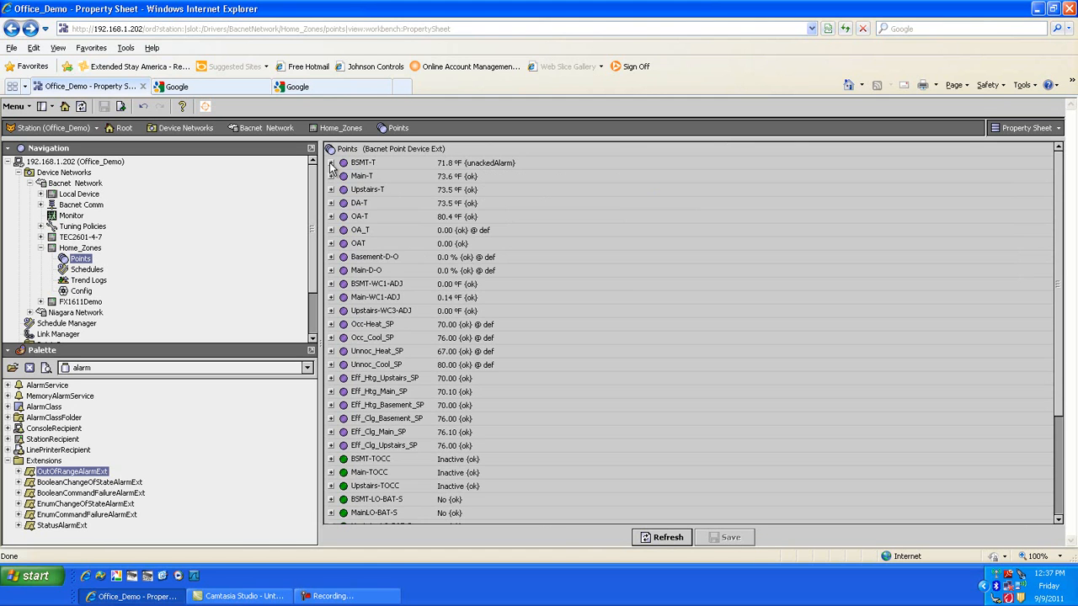